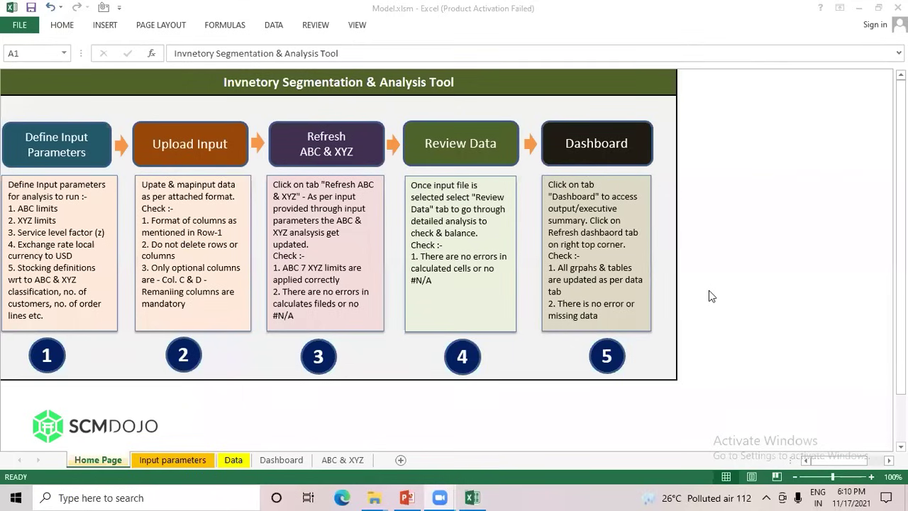
Go from the Home Page's Define Input Parameters shape to the Input parameters sheet
left_click(68, 155)
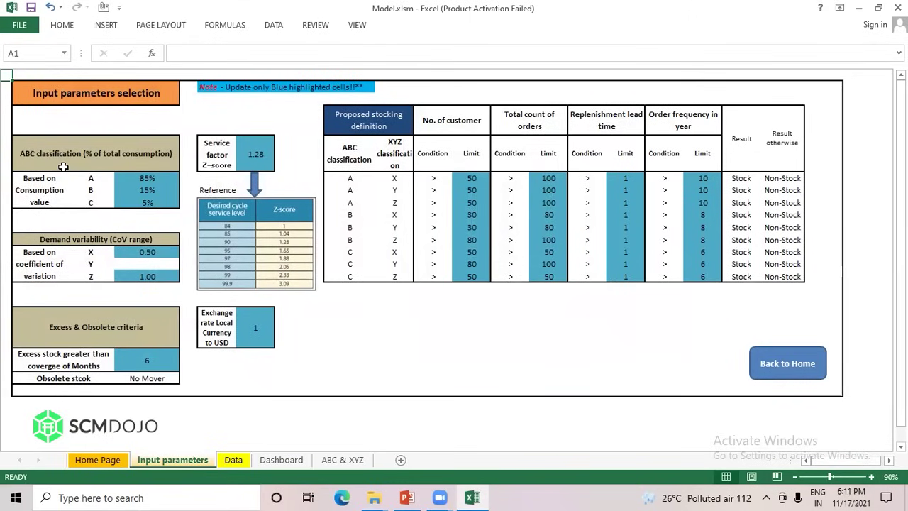
Try 70% and 25% as the A and B limits in the ABC percentages
left_click(156, 179)
left_click_drag(156, 179, 156, 200)
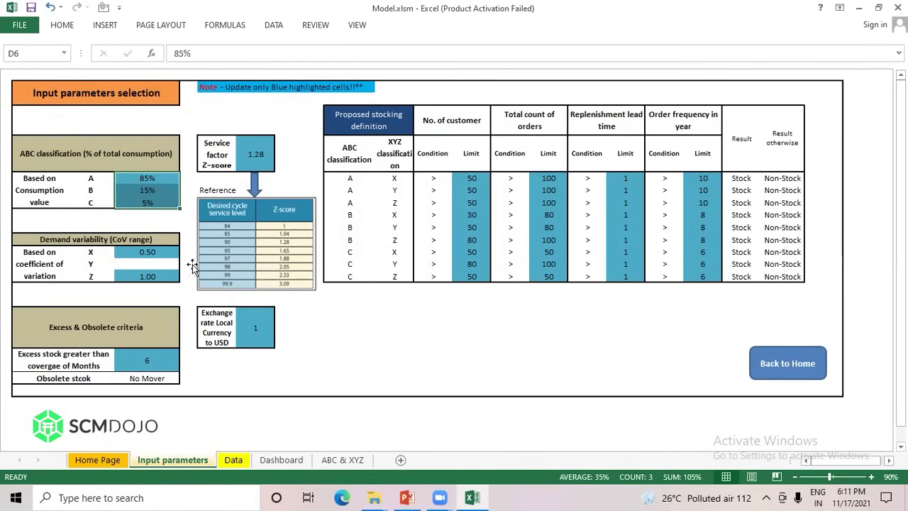
left_click(150, 187)
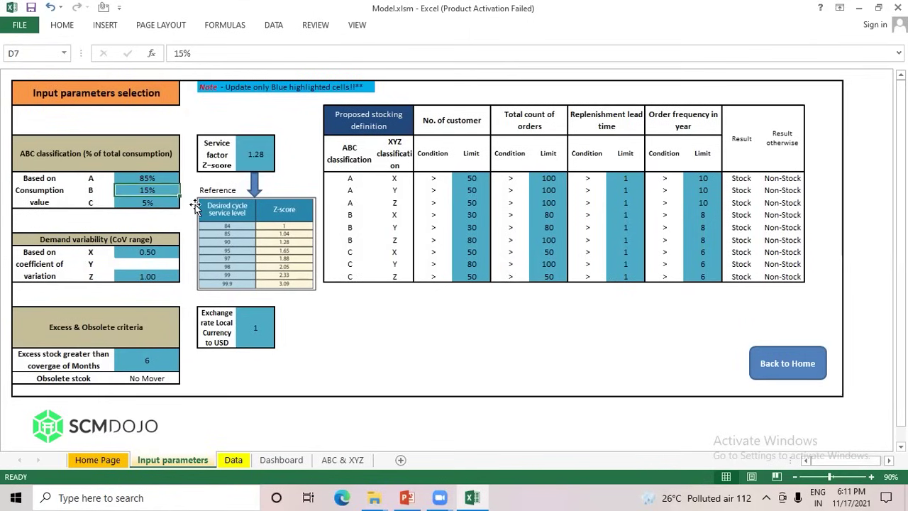
type("70")
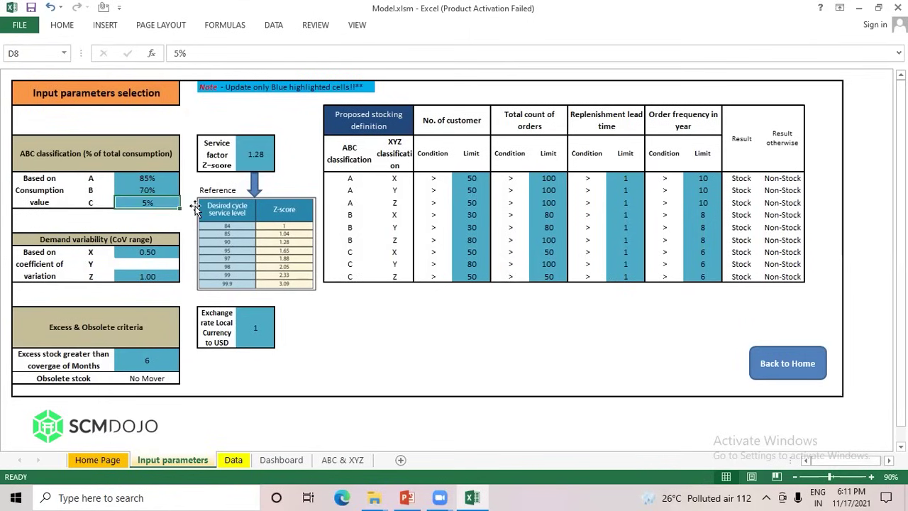
key("Up")
key("Down")
type("25")
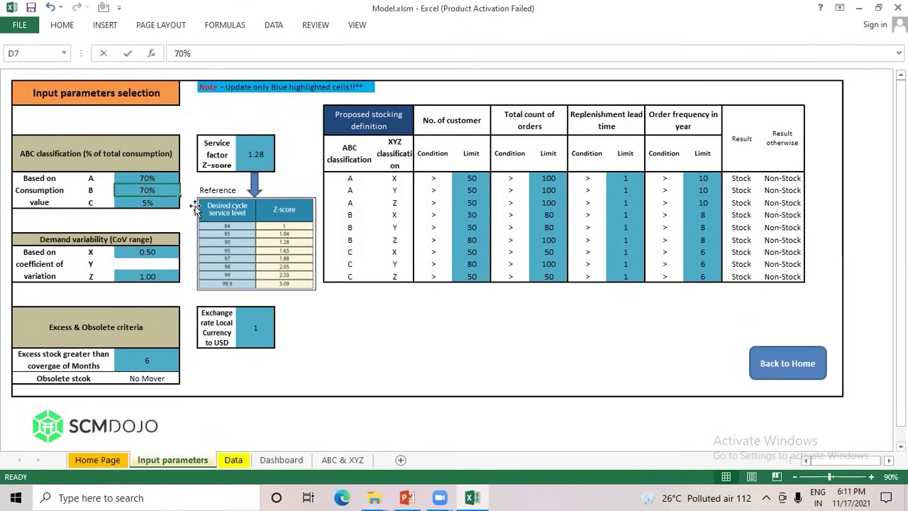
key("Return")
key("ctrl+Home")
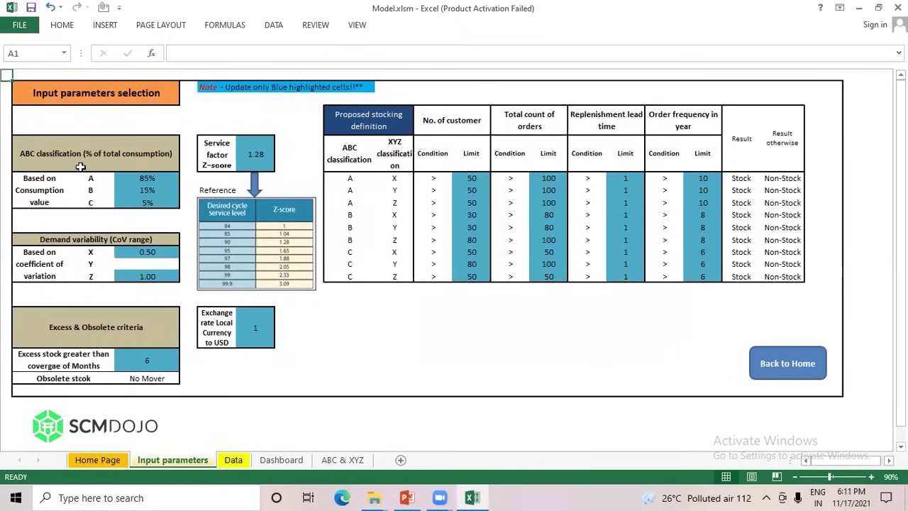
Re-enter the ABC limits as 70%, 20% and 10% for A, B and C
left_click(157, 179)
left_click_drag(156, 178, 155, 201)
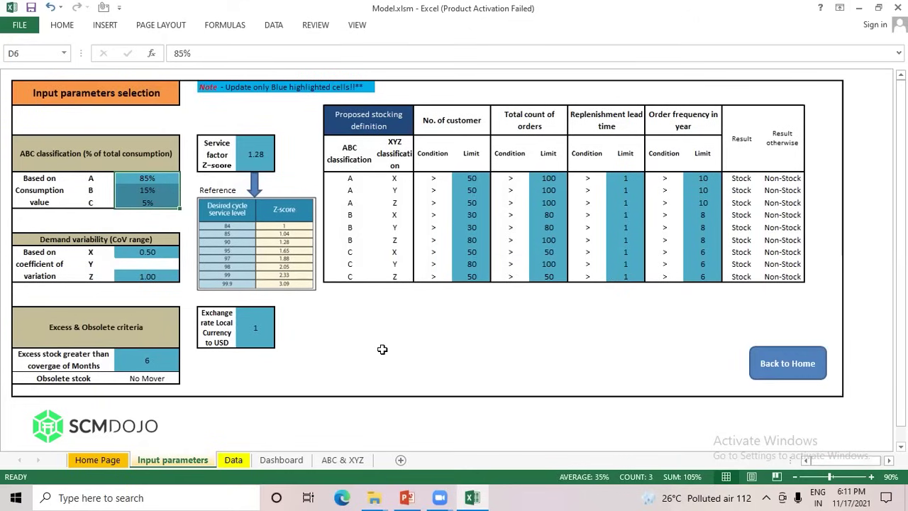
left_click(150, 187)
type("70")
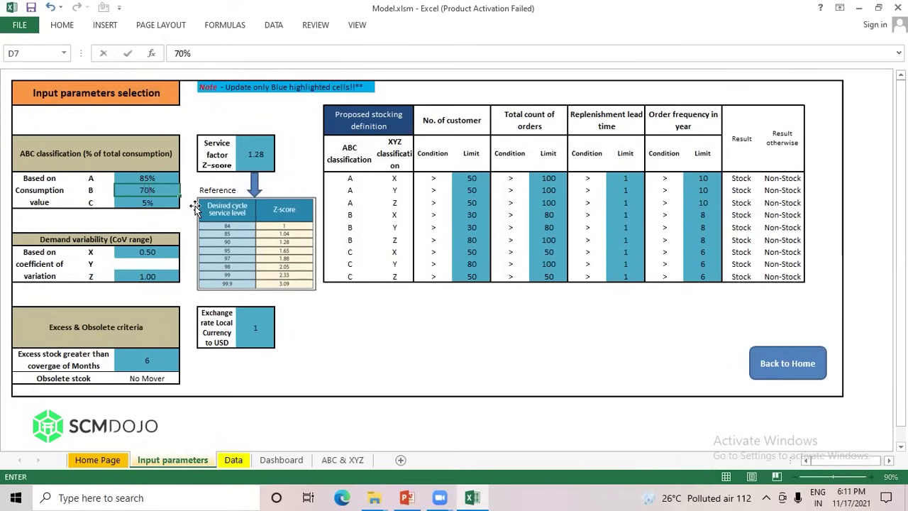
key("Return")
key("Up")
key("Up")
type("70")
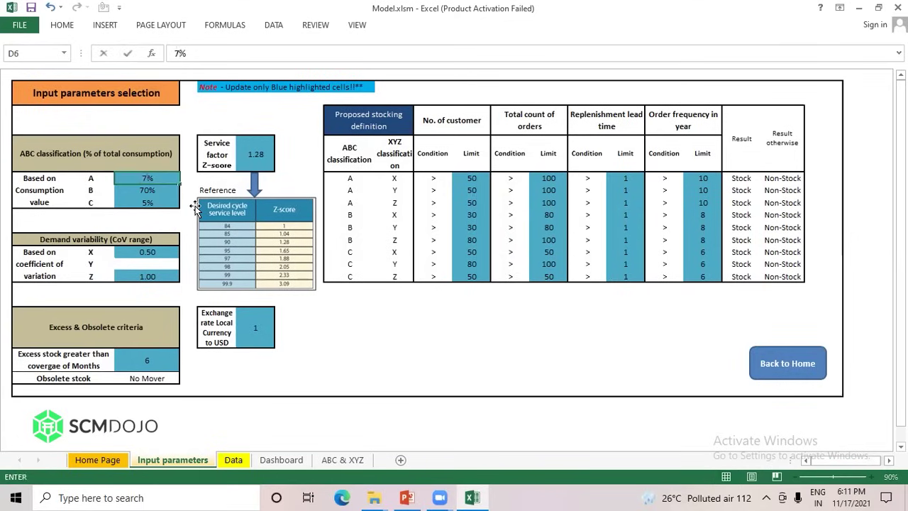
key("Return")
type("20")
key("Return")
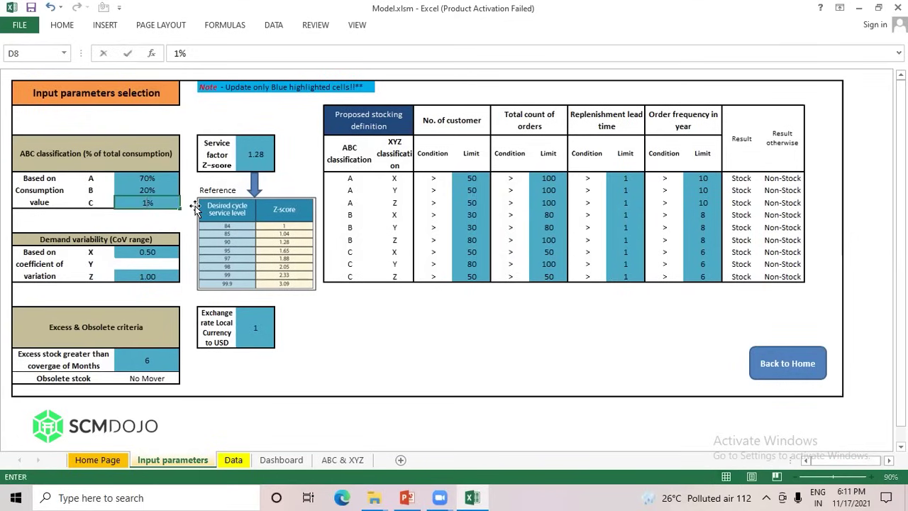
type("10")
key("Return")
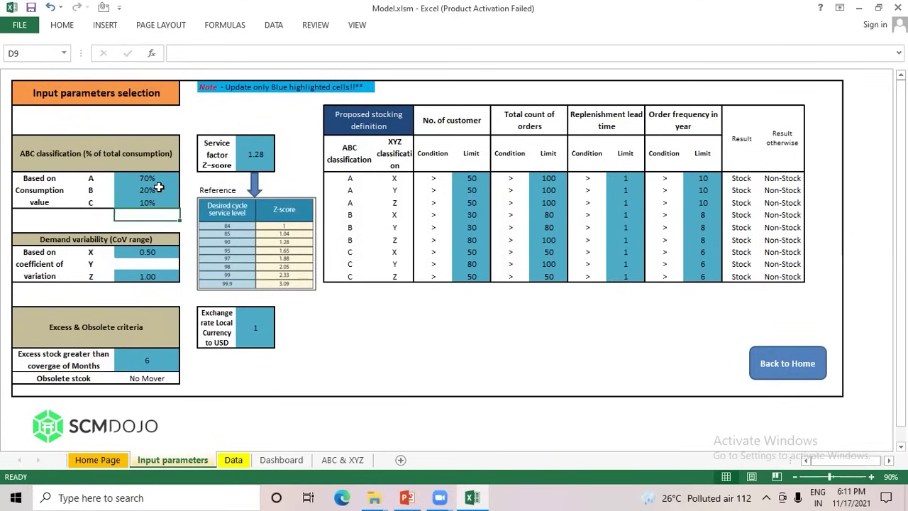
Settle the ABC limits at 85%, 10% and 5%, then select them to check the total
left_click_drag(159, 179, 159, 199)
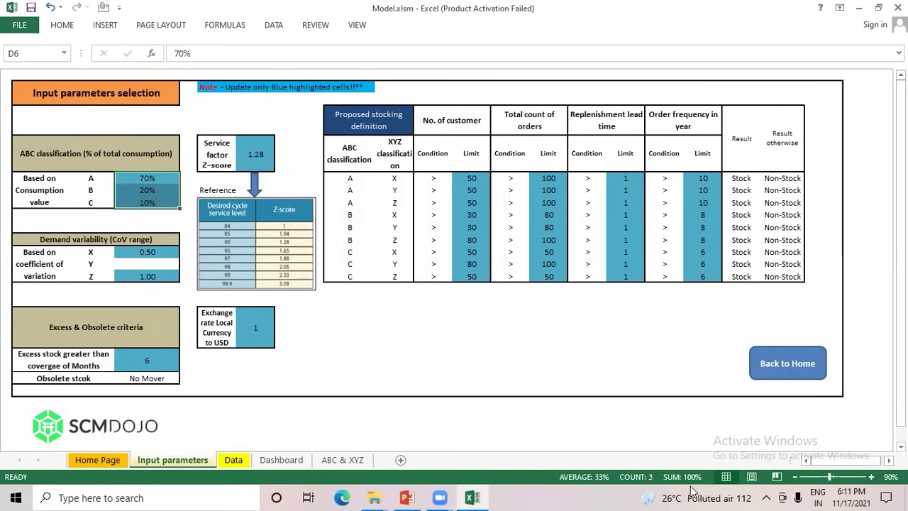
left_click(165, 186)
key("Up")
type("85")
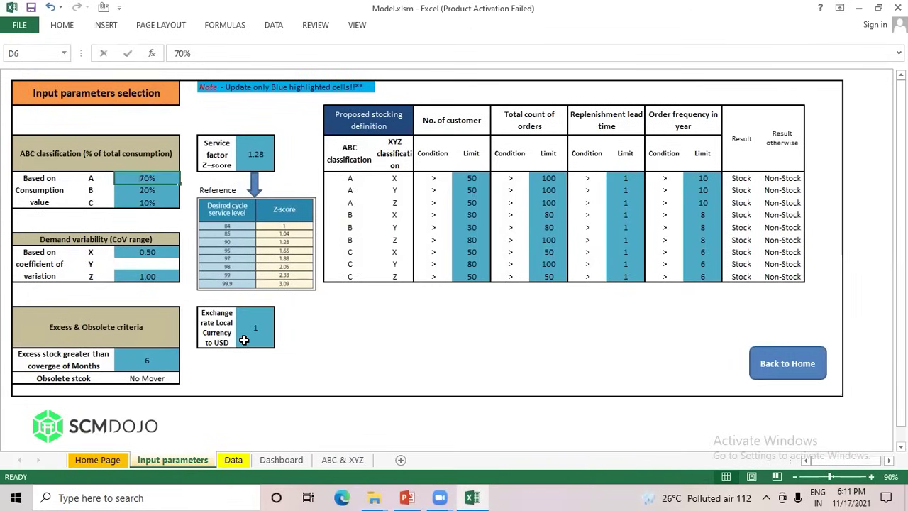
key("ctrl+Return")
key("Down")
type("10")
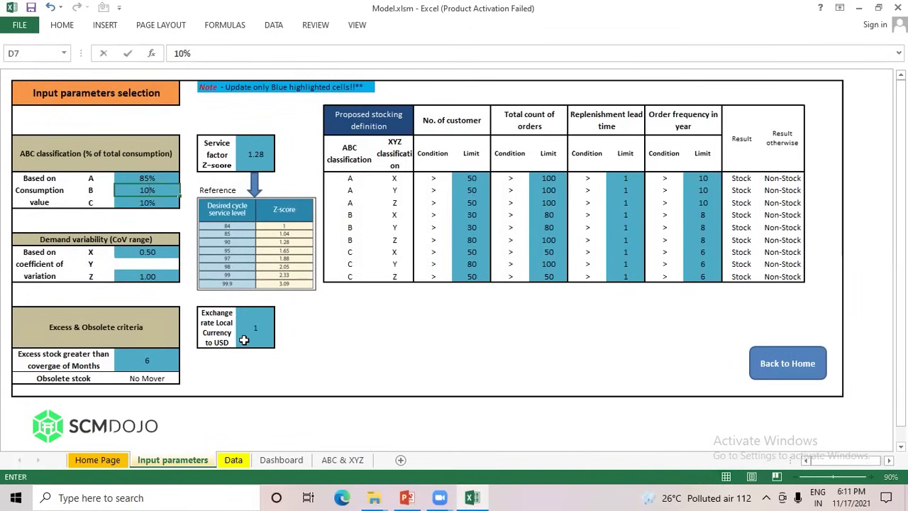
key("Return")
type("5")
key("Return")
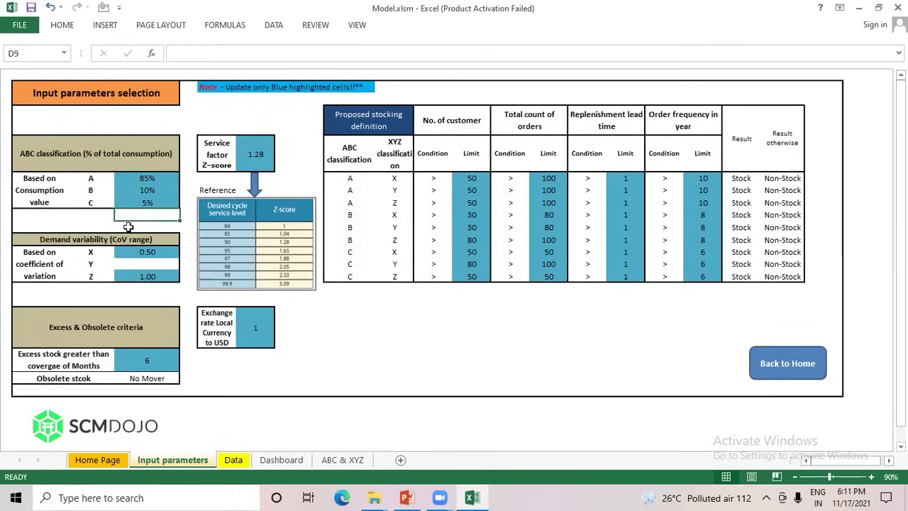
left_click_drag(141, 179, 140, 203)
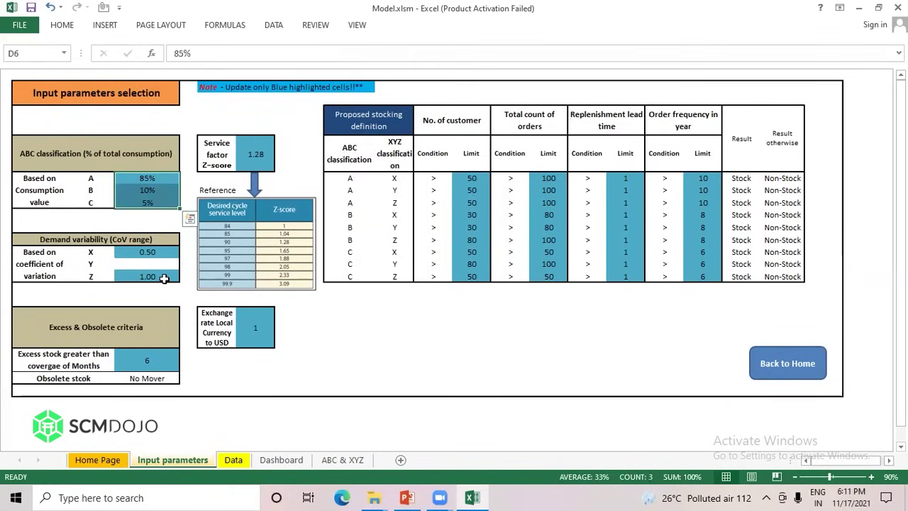
left_click(153, 215)
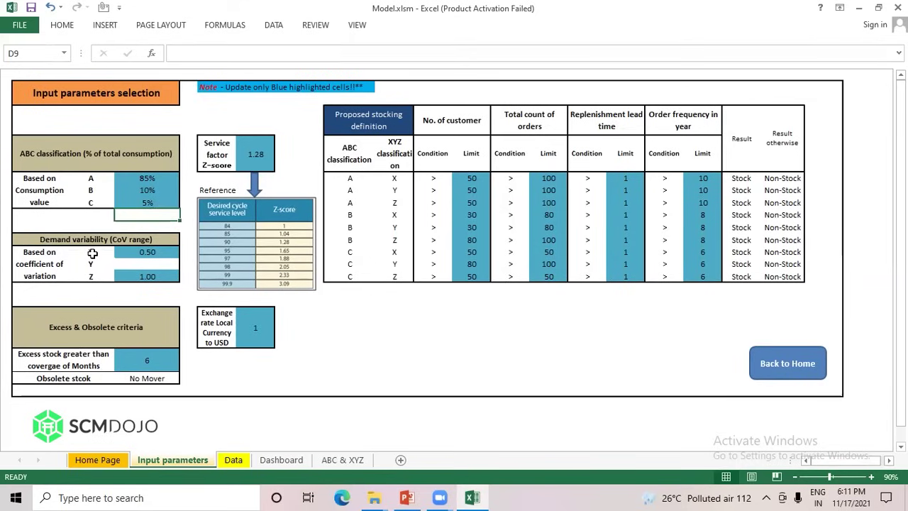
left_click_drag(91, 254, 92, 273)
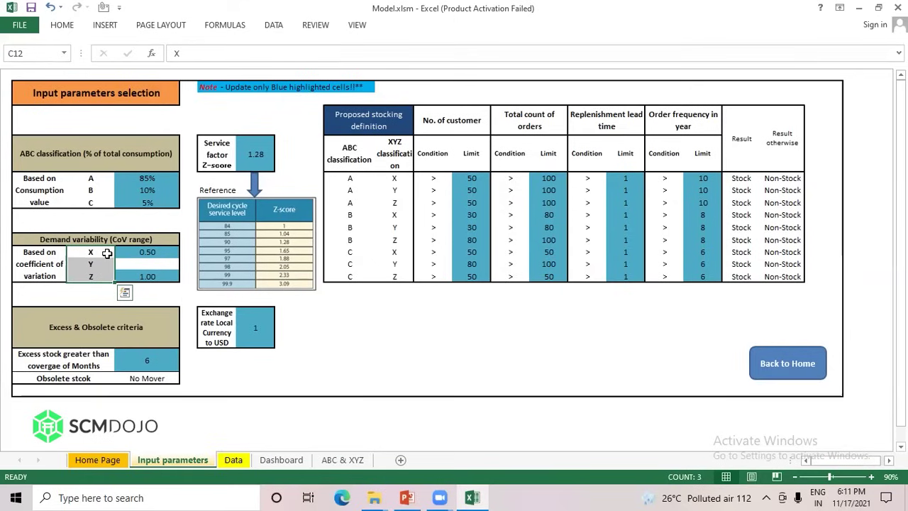
left_click(106, 252)
left_click(127, 255)
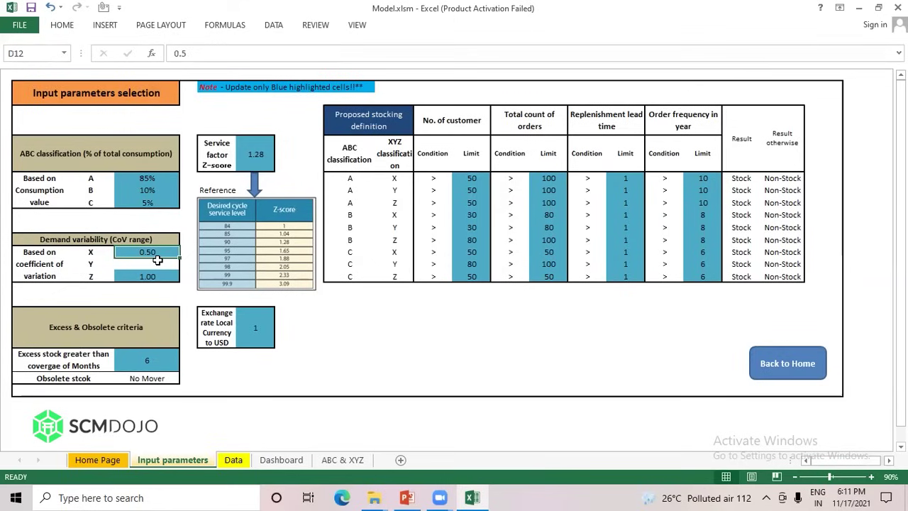
left_click(100, 277)
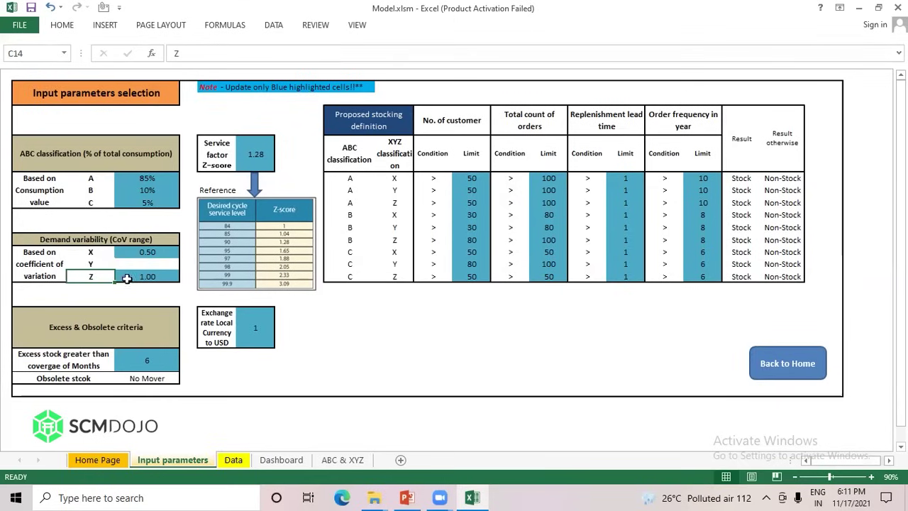
left_click(144, 283)
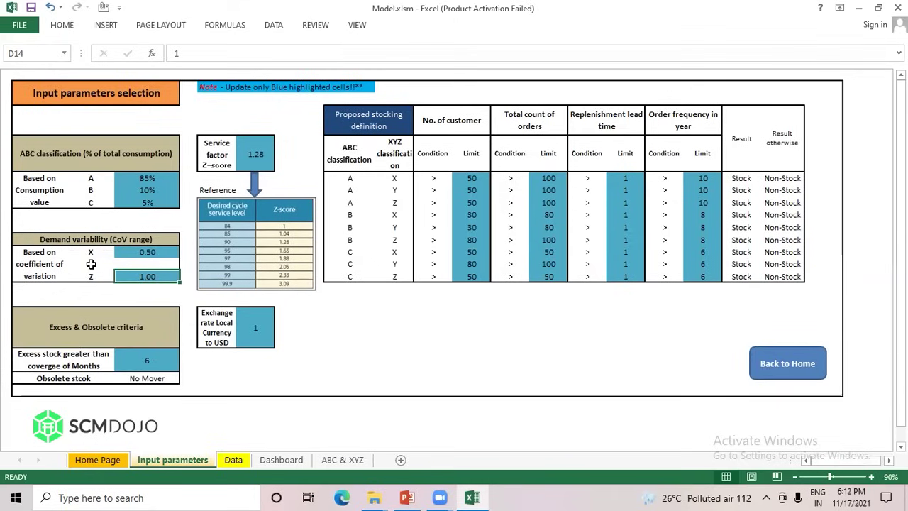
left_click_drag(91, 264, 121, 263)
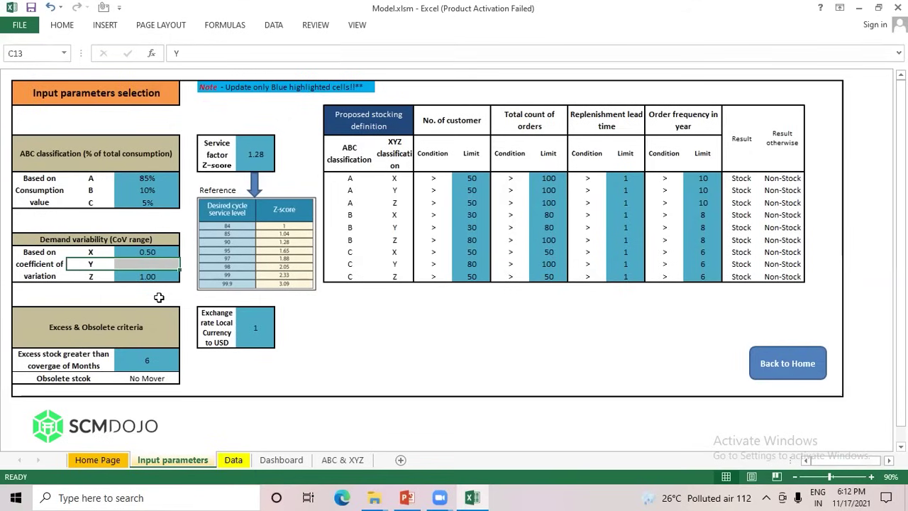
left_click(113, 332)
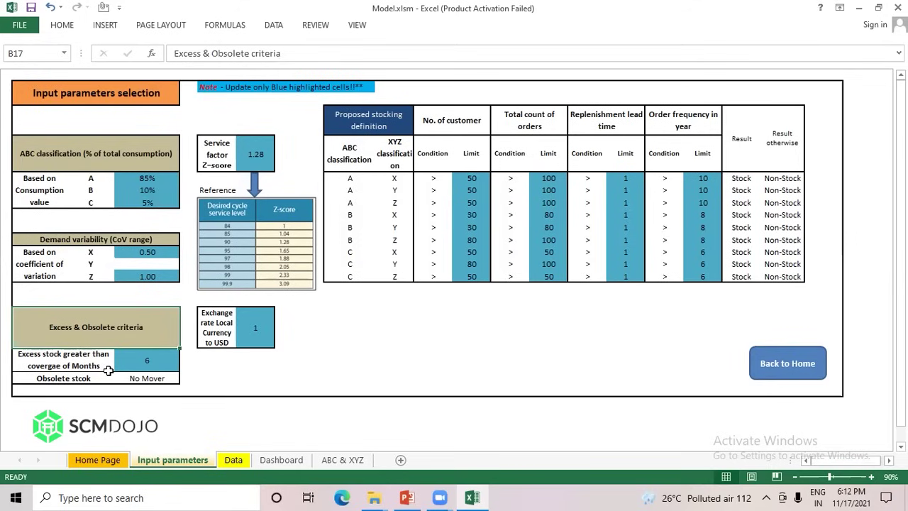
left_click(147, 359)
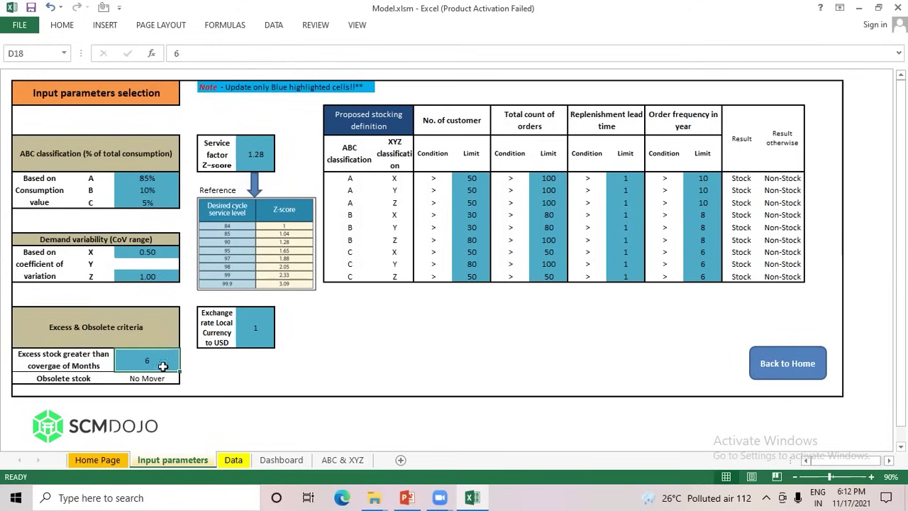
type("5")
key("Return")
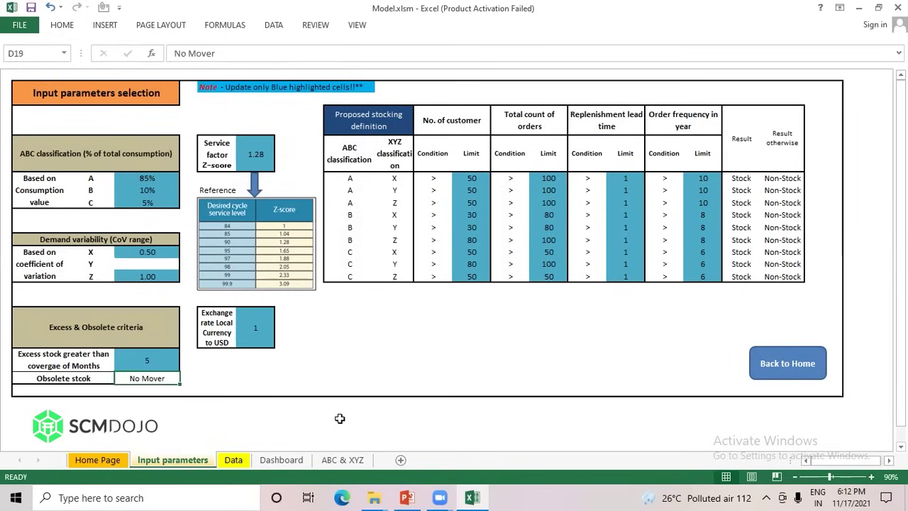
key("Up")
type("4")
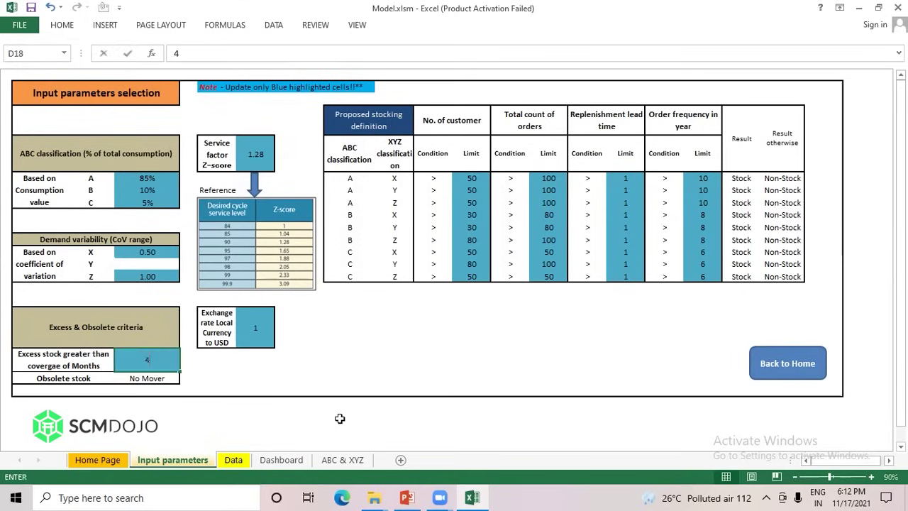
key("Return")
key("Up")
type("6")
key("Return")
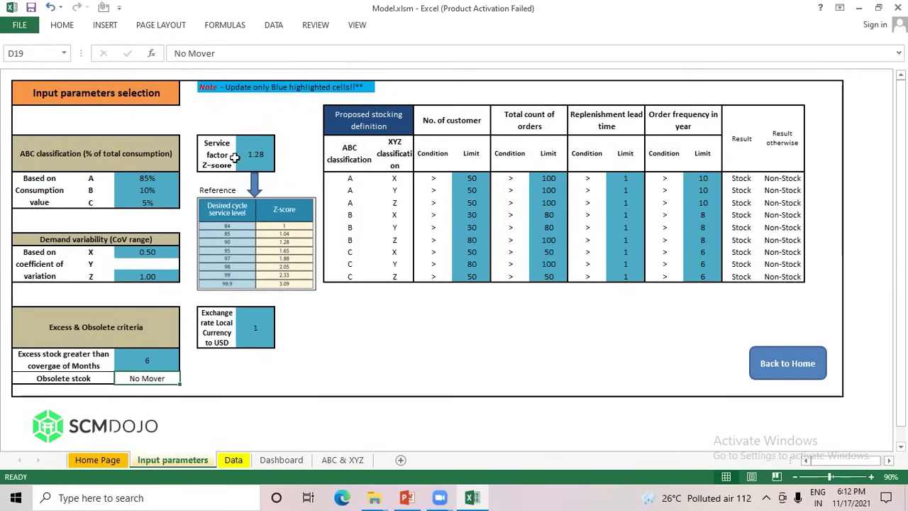
Change the service factor Z-score to 2.33, the 99% service-level value
left_click(256, 161)
left_click_drag(256, 160, 266, 146)
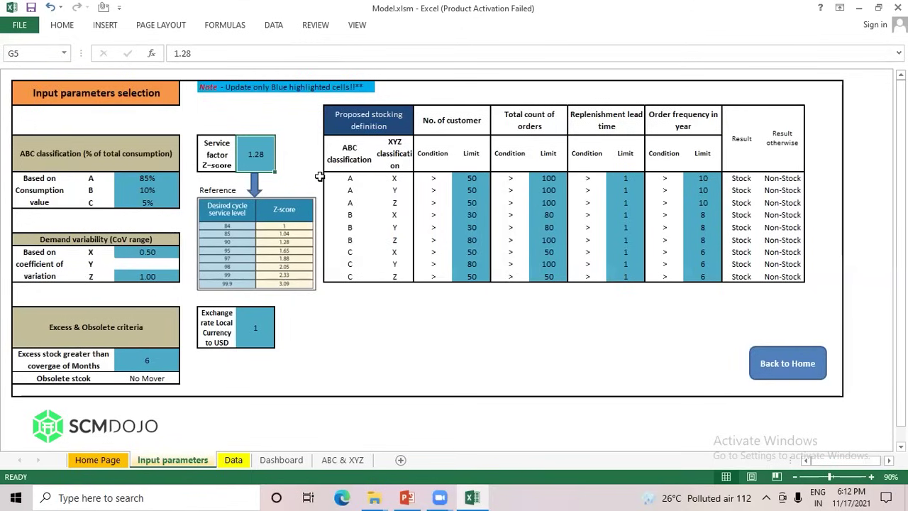
type("20")
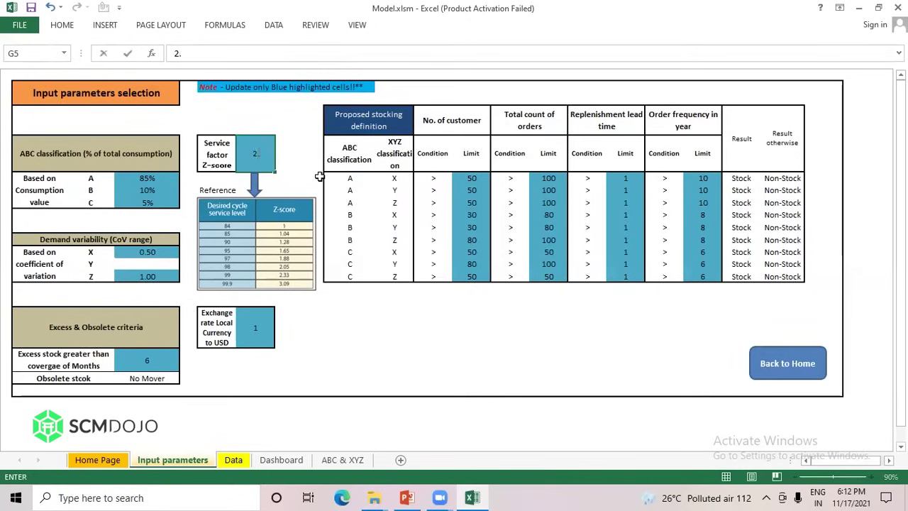
type("33")
key("Return")
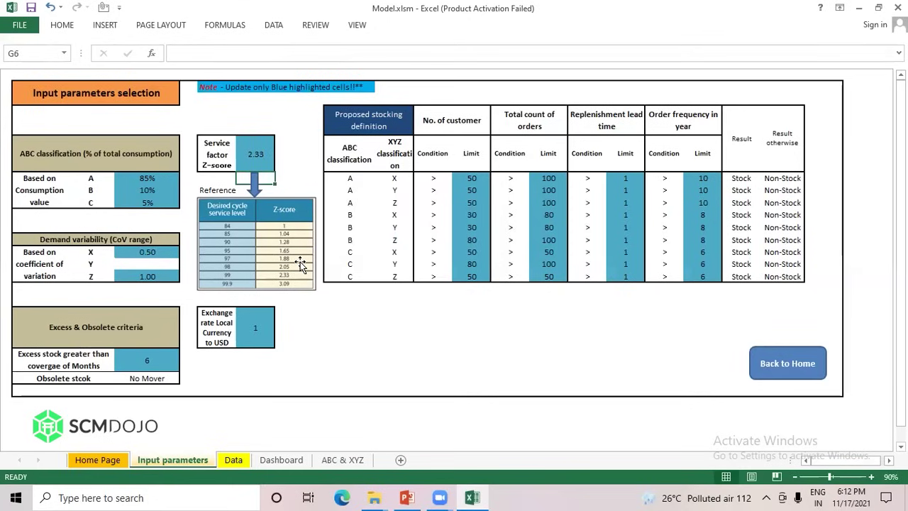
Restore the Z-score to 1.28 and move to the exchange-rate cell
left_click(265, 164)
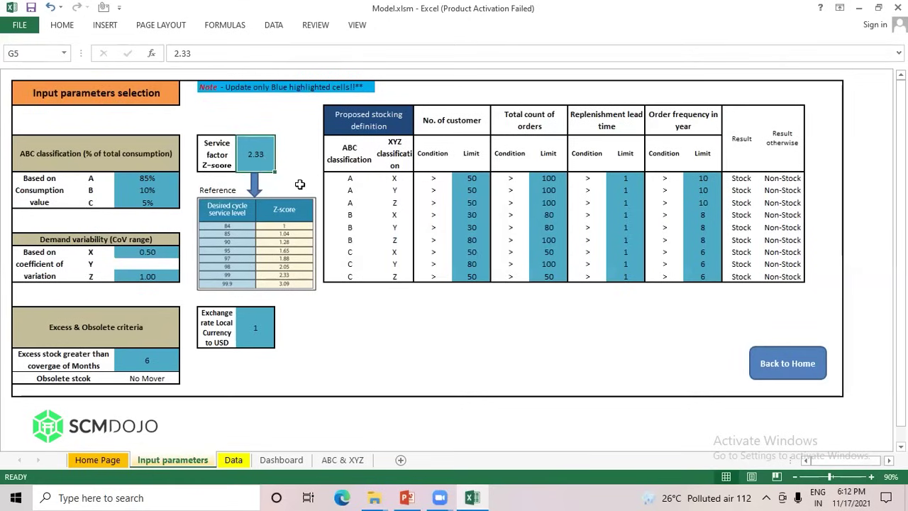
type("1.28")
key("Return")
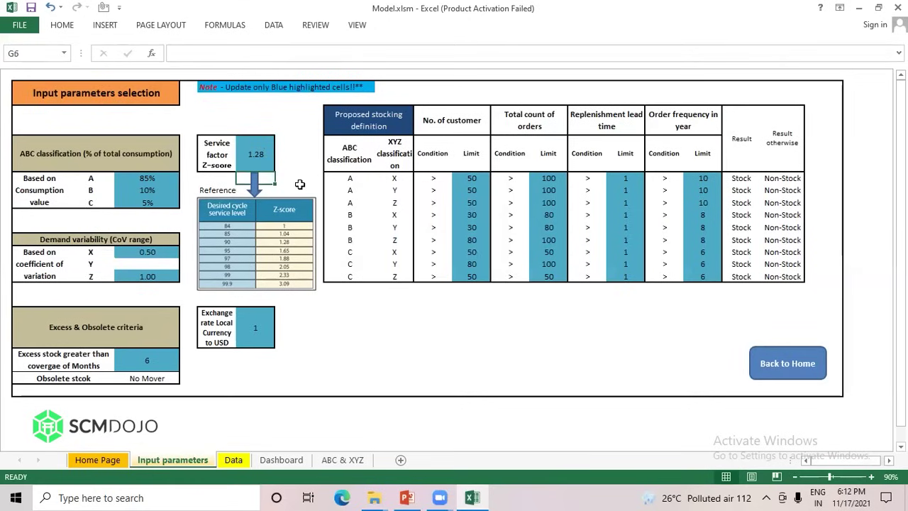
left_click(254, 314)
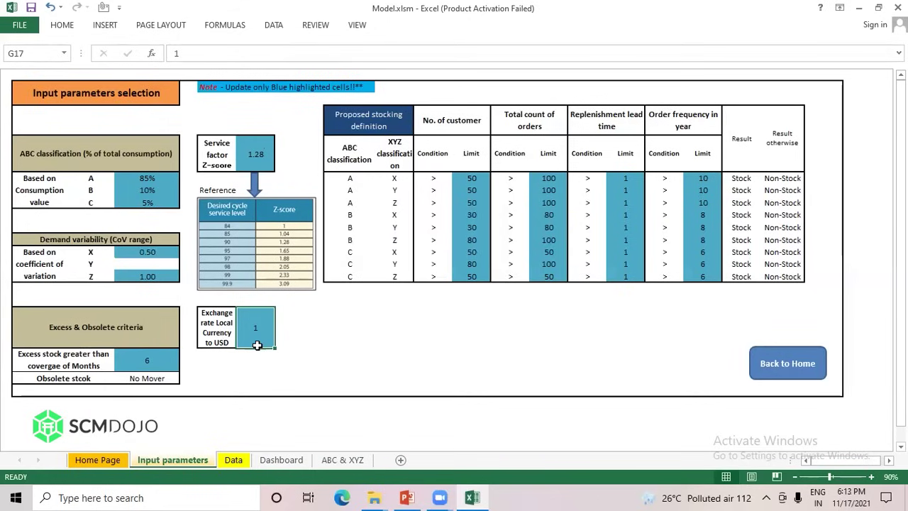
Confirm an exchange rate of 1 and review the stocking definition's ABC and XYZ columns
type("1")
key("Return")
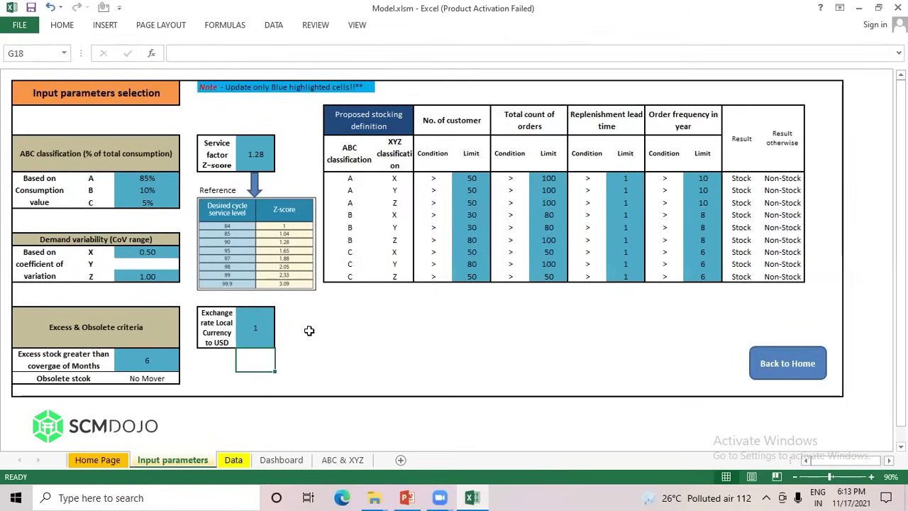
left_click(402, 123)
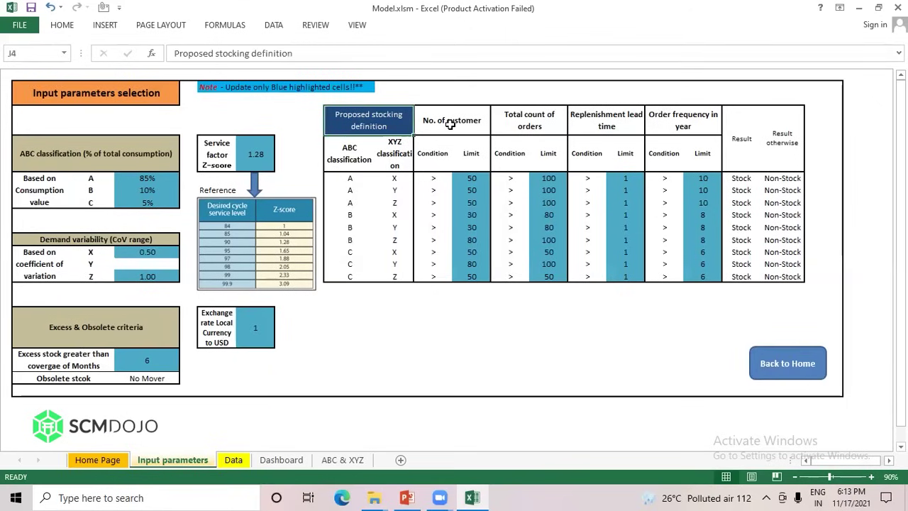
left_click_drag(450, 123, 740, 132)
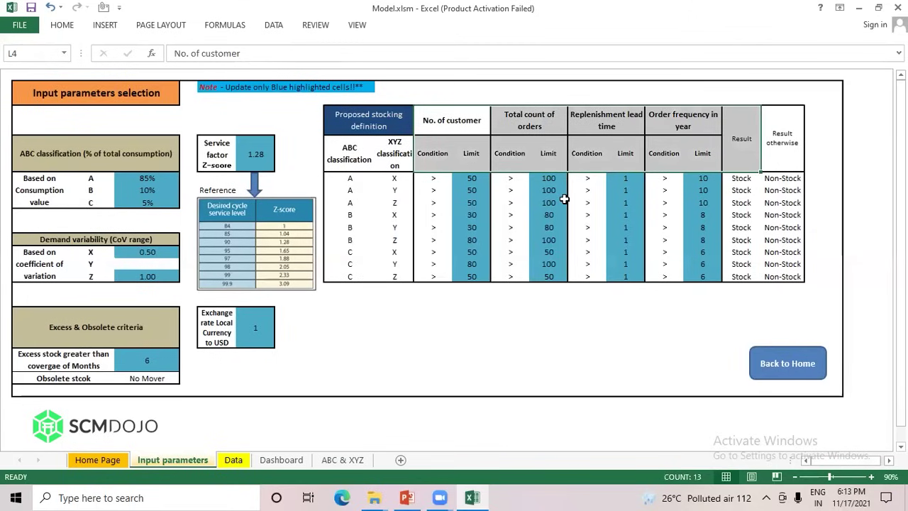
left_click(350, 179)
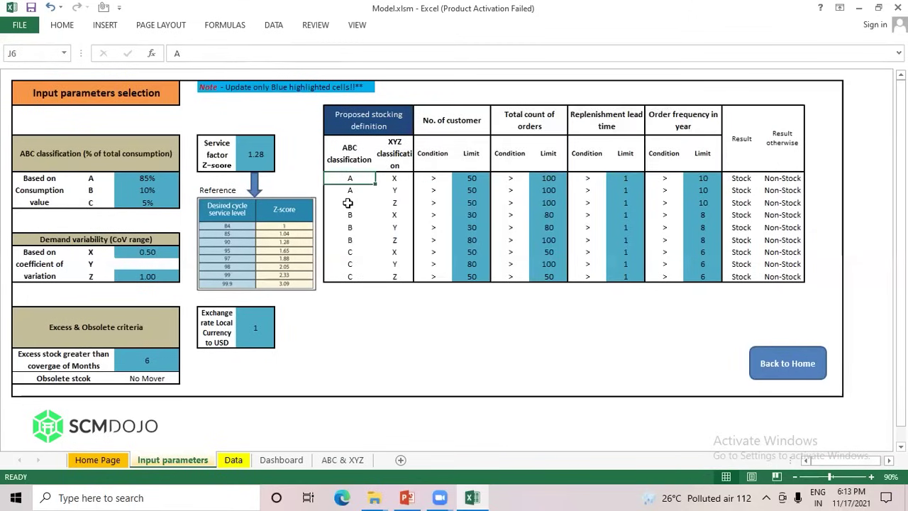
left_click_drag(348, 203, 351, 348)
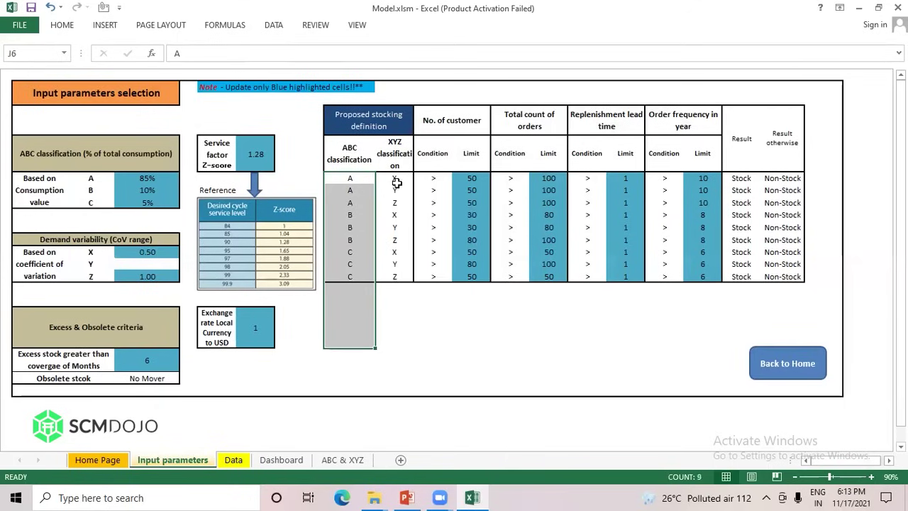
left_click_drag(397, 181, 397, 345)
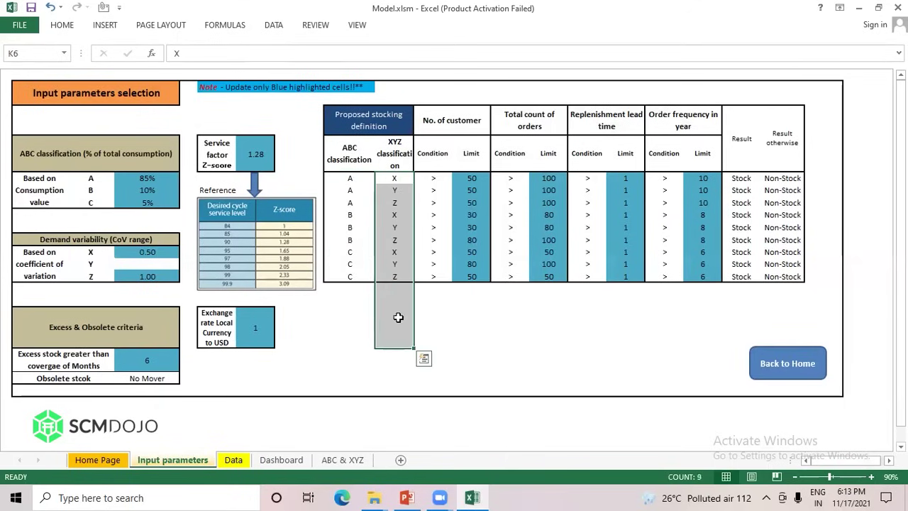
left_click_drag(354, 178, 396, 178)
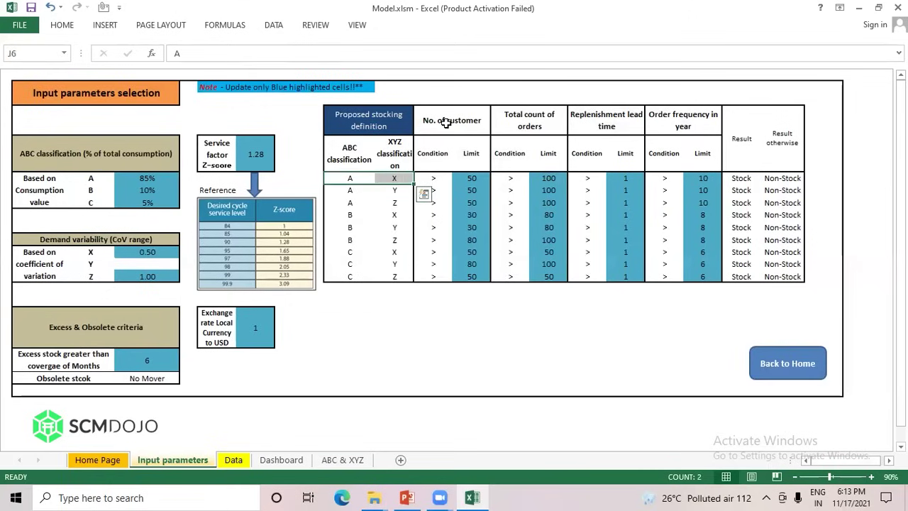
Review the criteria: 50 customers, 100 orders, lead time and order frequency 10
left_click(465, 179)
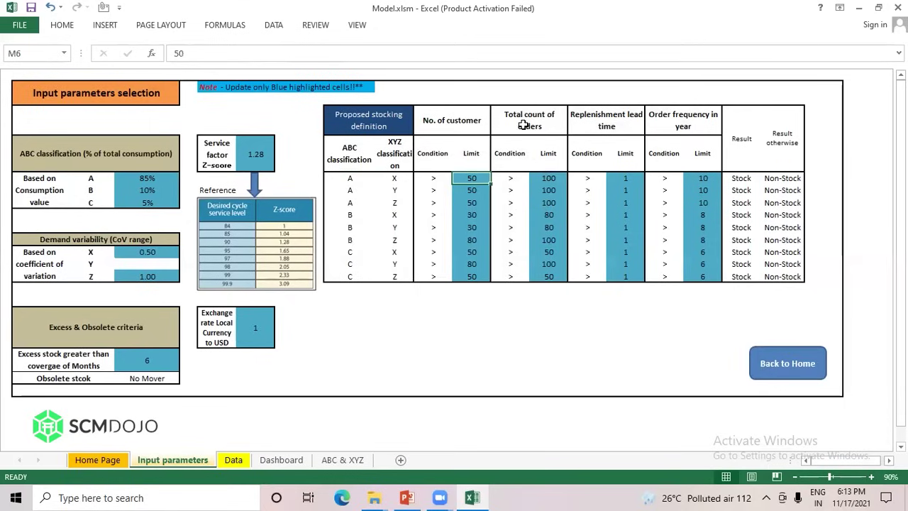
left_click(527, 178)
left_click(537, 177)
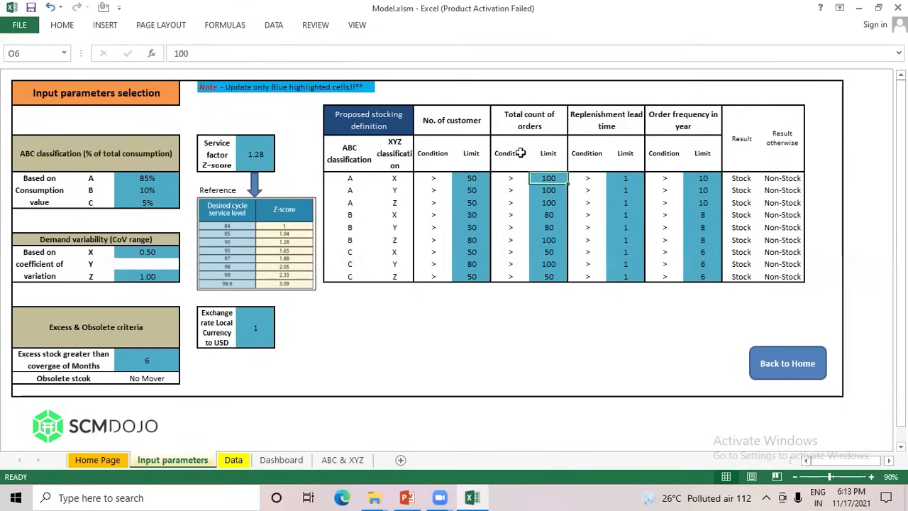
left_click(586, 180)
left_click(616, 180)
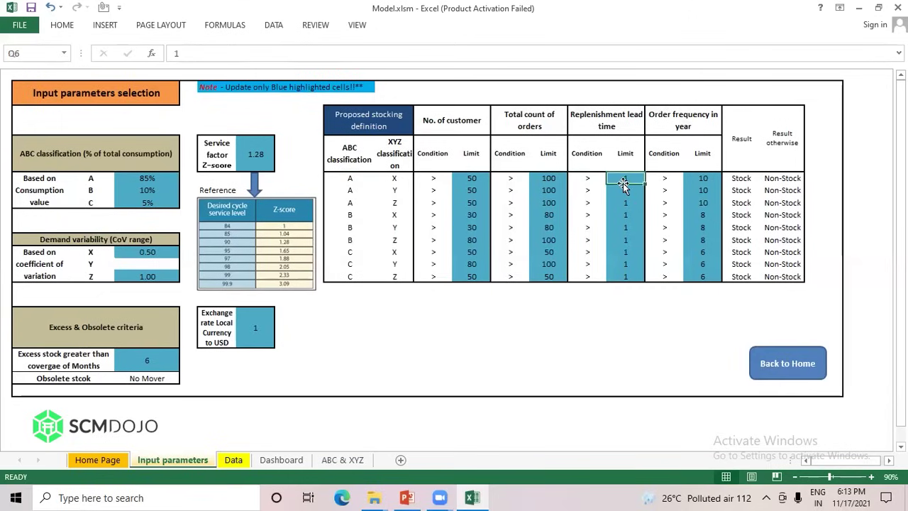
left_click(663, 163)
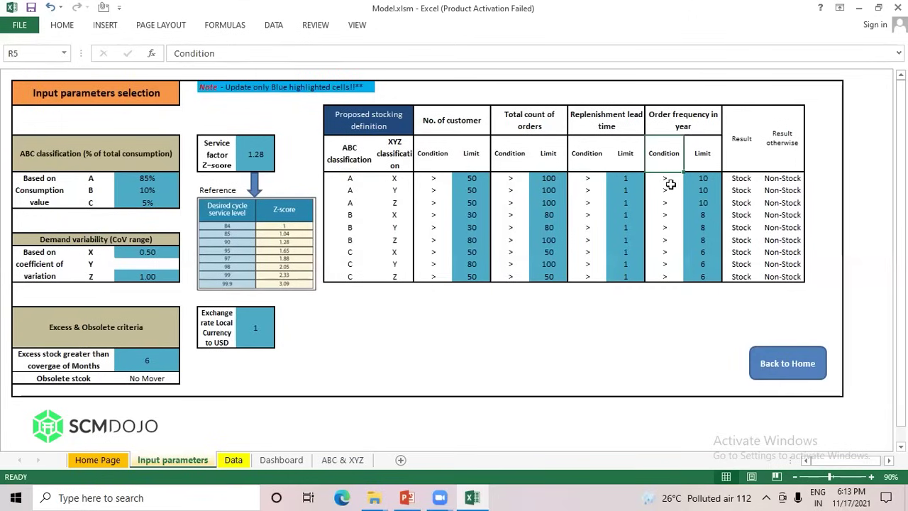
left_click(699, 180)
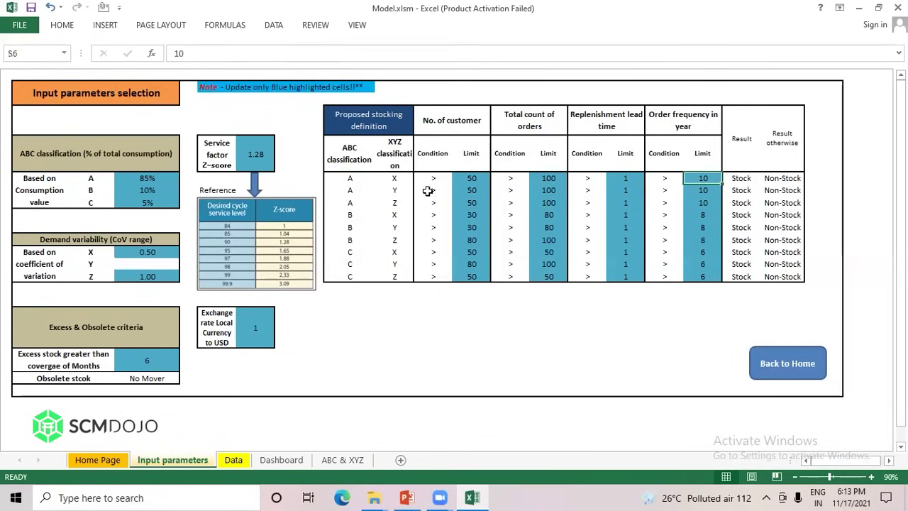
left_click_drag(356, 176, 770, 179)
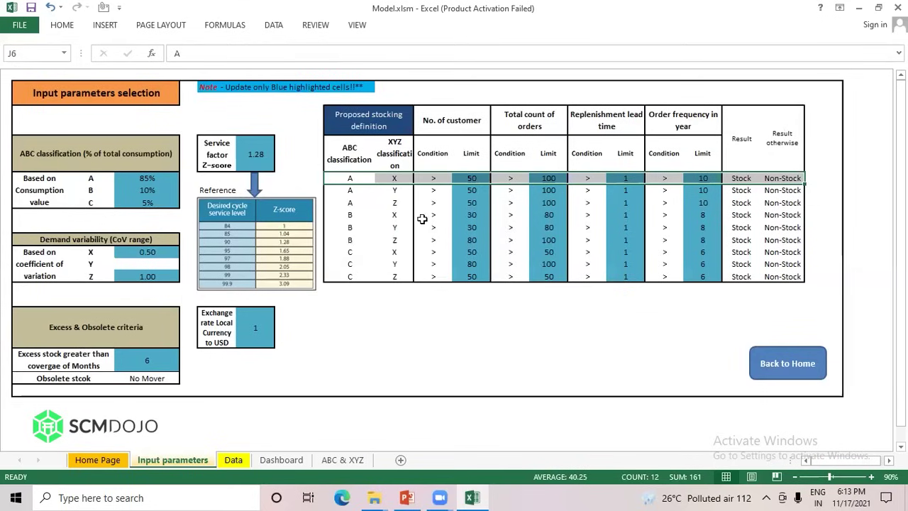
left_click_drag(353, 192, 385, 276)
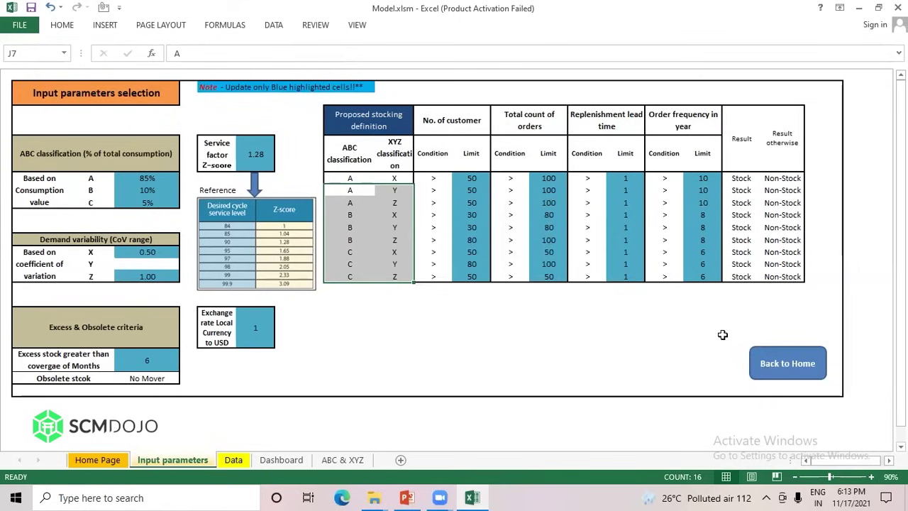
Save the model workbook and return to the Home Page
left_click(635, 349)
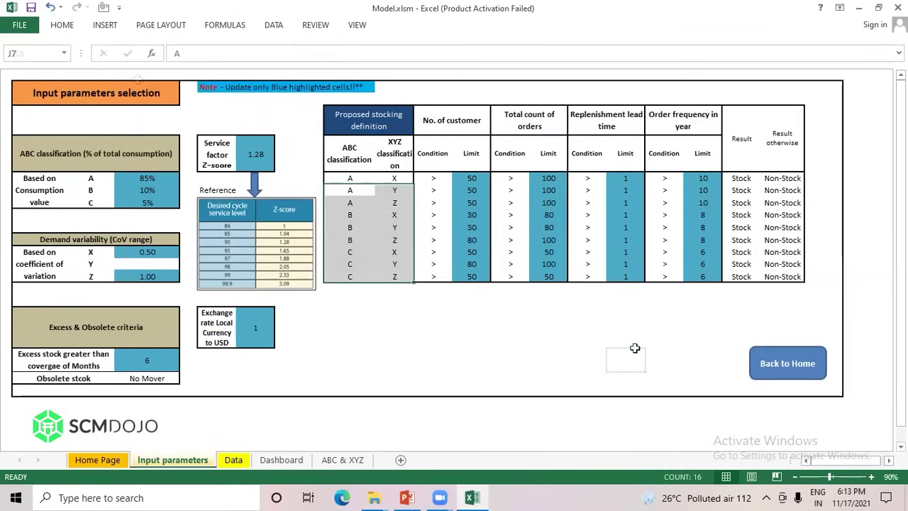
left_click(635, 350)
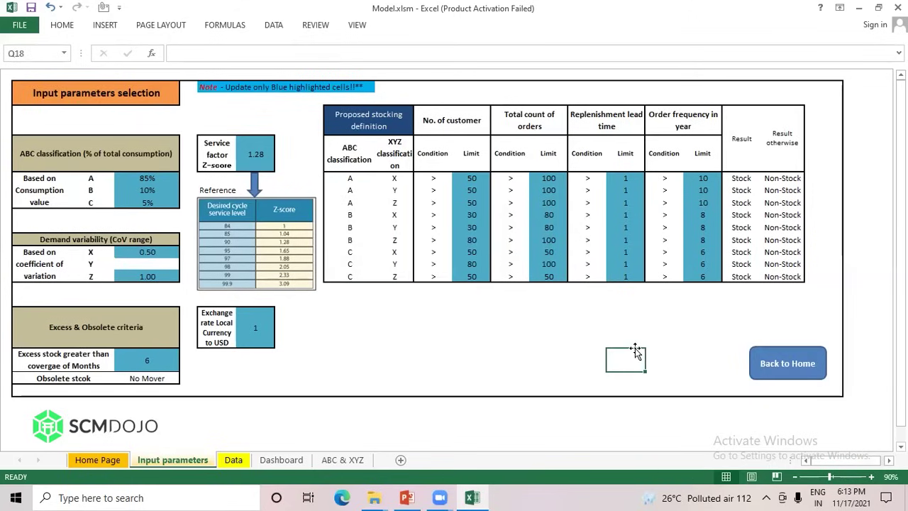
left_click(32, 8)
left_click(793, 363)
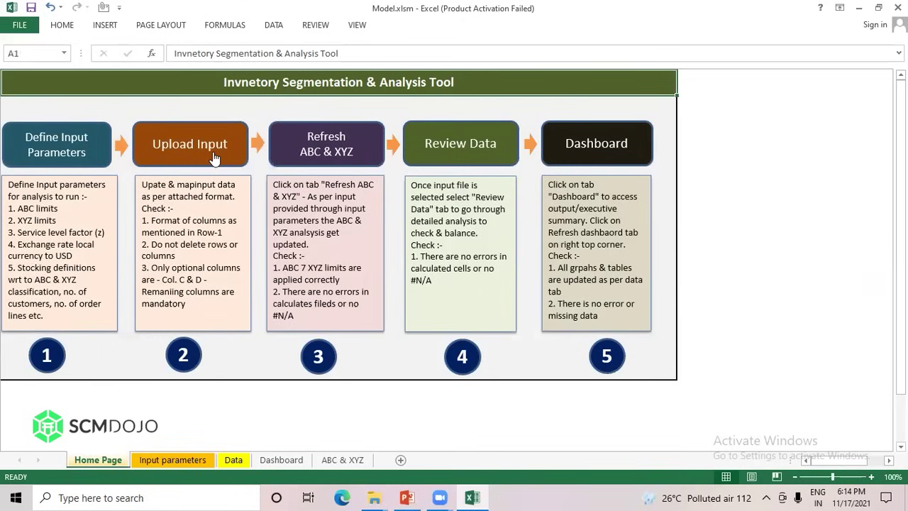
Bring up the Final Version Explorer window and open Input.xlsx
left_click(474, 497)
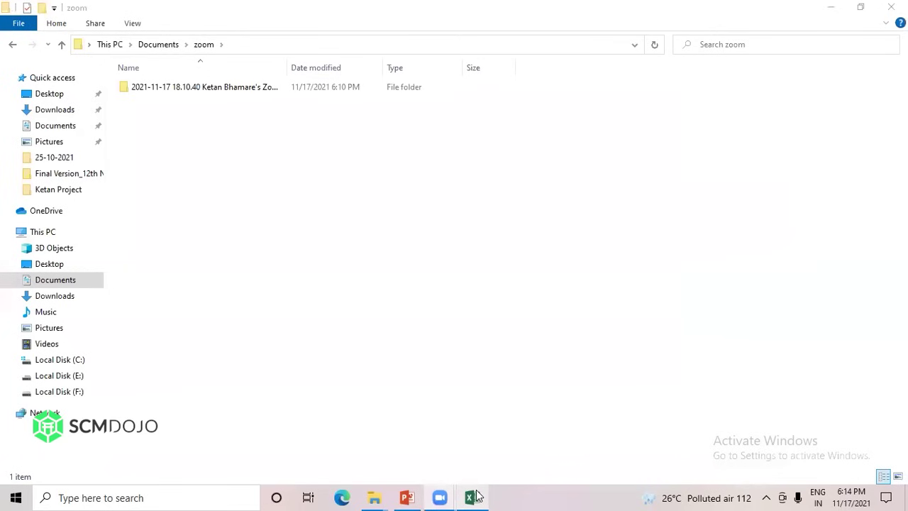
left_click(474, 498)
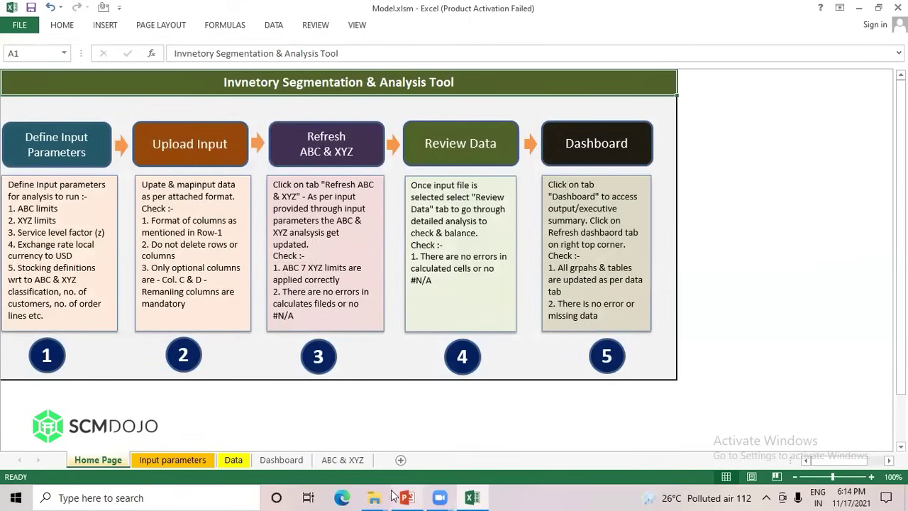
mouse_move(381, 495)
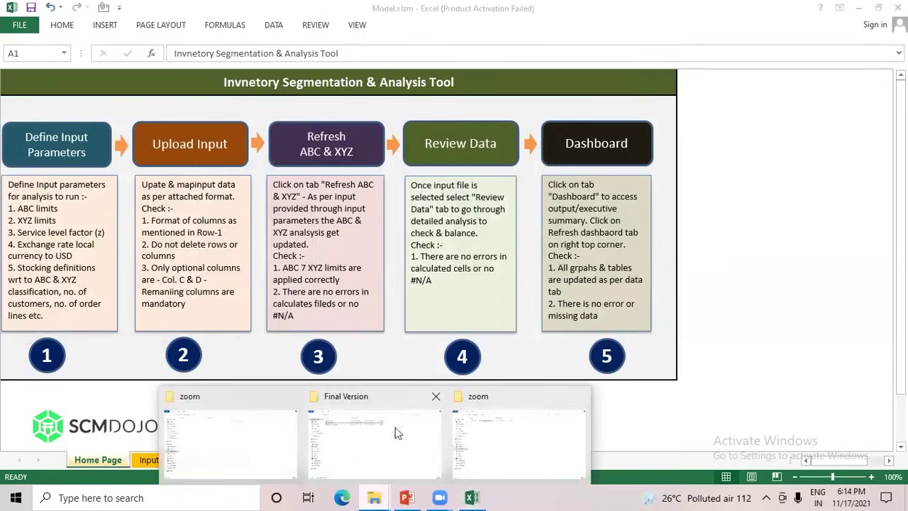
left_click(336, 418)
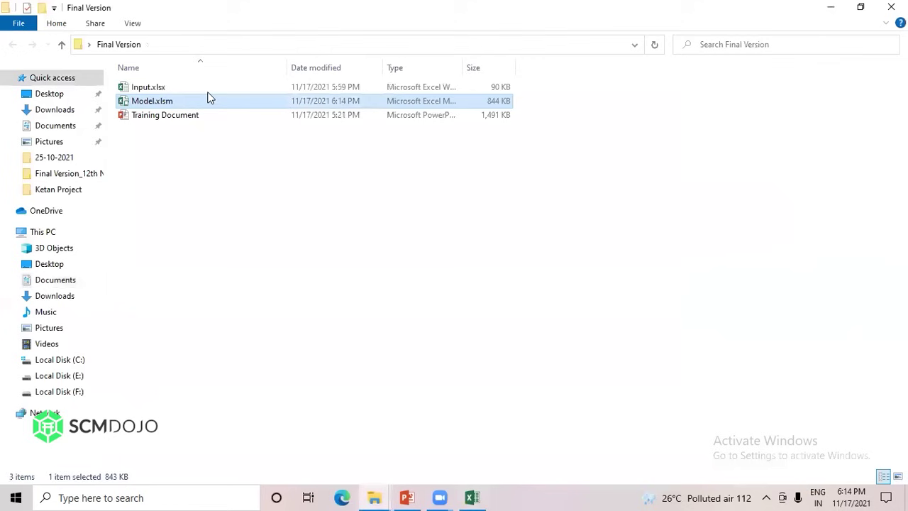
double_click(189, 85)
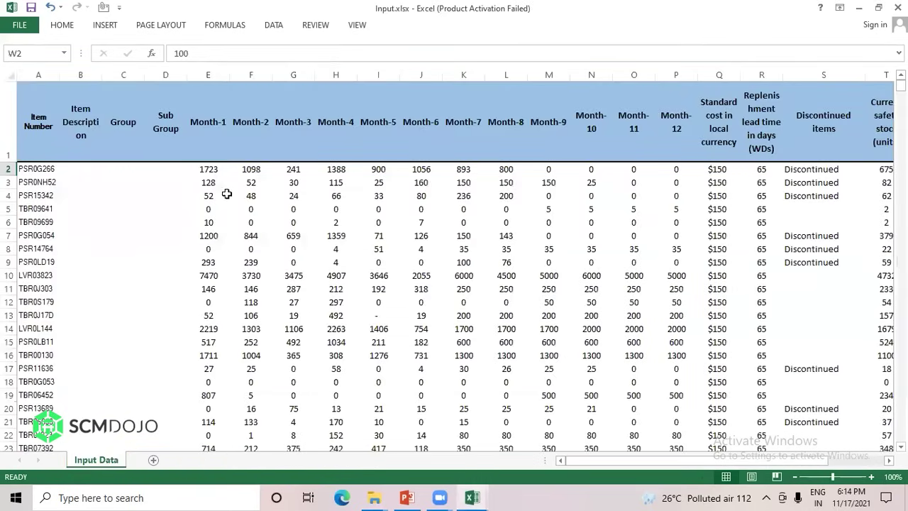
left_click(136, 129)
left_click(27, 134)
left_click(136, 121)
left_click(30, 133)
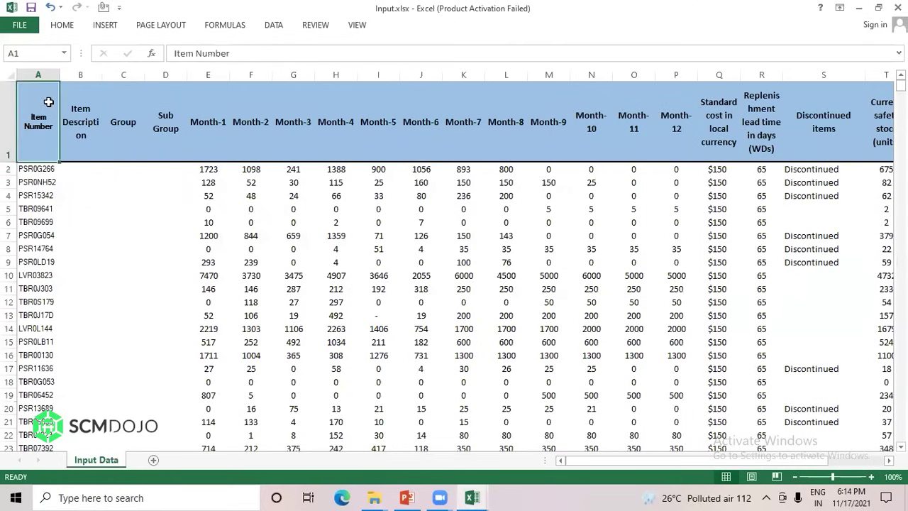
left_click_drag(40, 138, 163, 177)
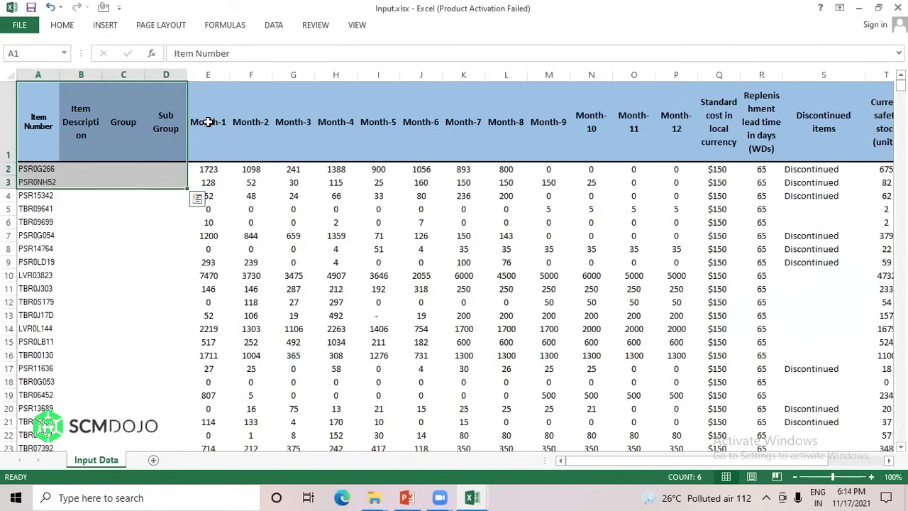
left_click_drag(208, 122, 697, 146)
scroll(681, 170, "right", 5)
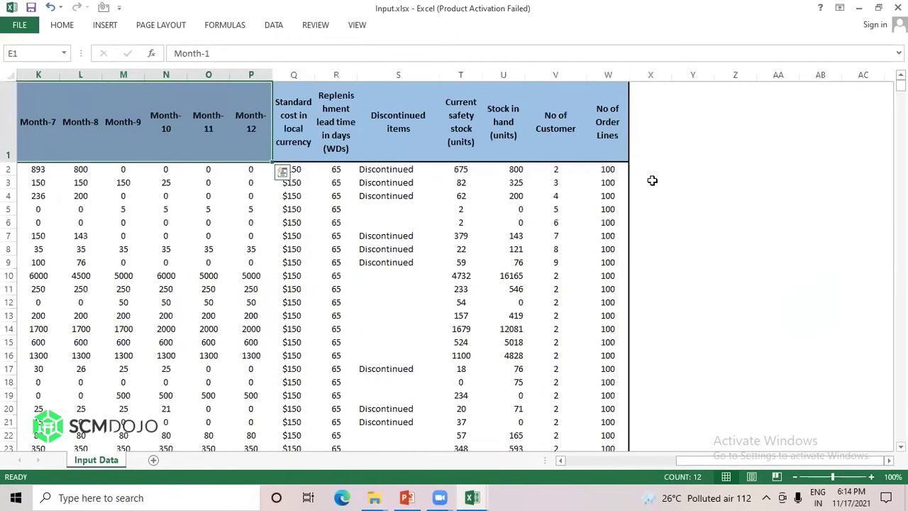
Review the standard cost, lead time, discontinued, stock, customer and order-line columns
left_click(296, 75)
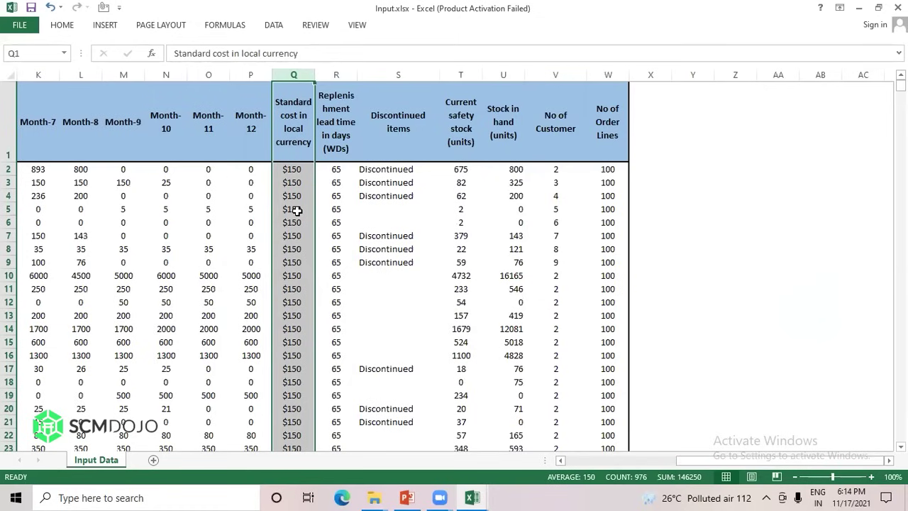
left_click(343, 75)
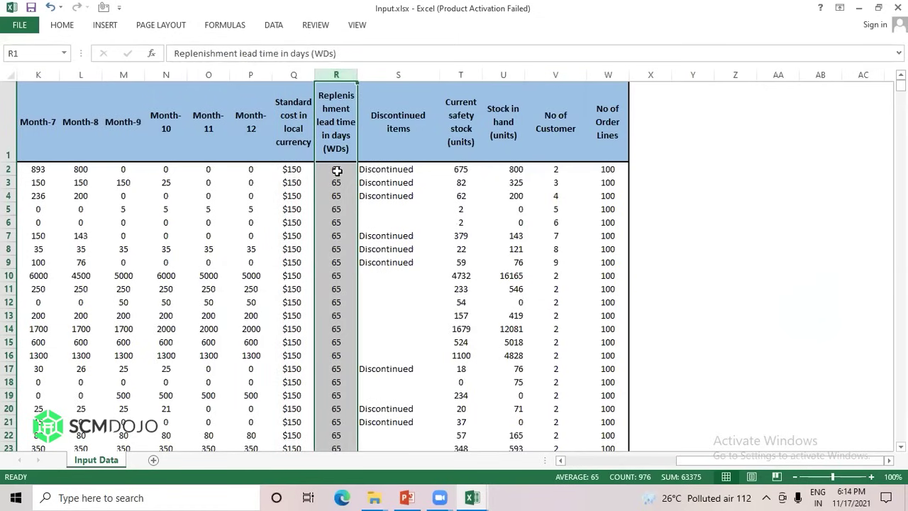
left_click(406, 75)
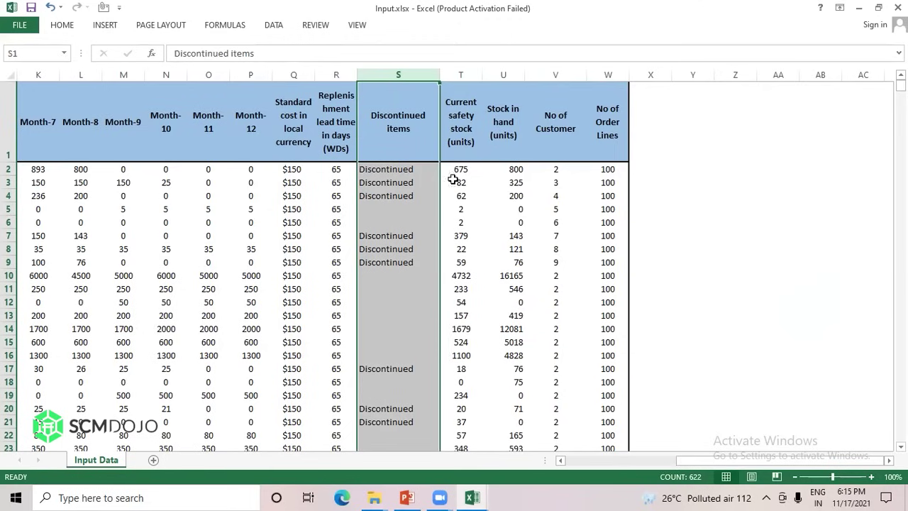
left_click(472, 115)
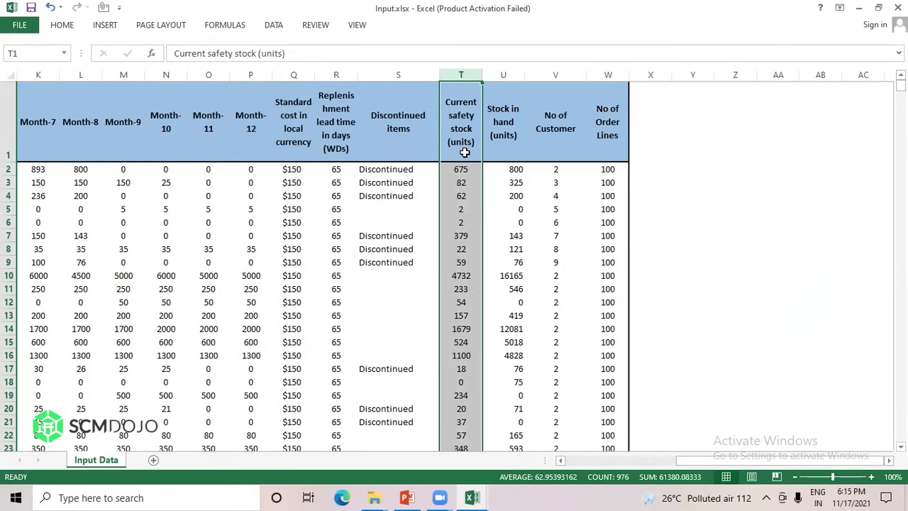
left_click(508, 75)
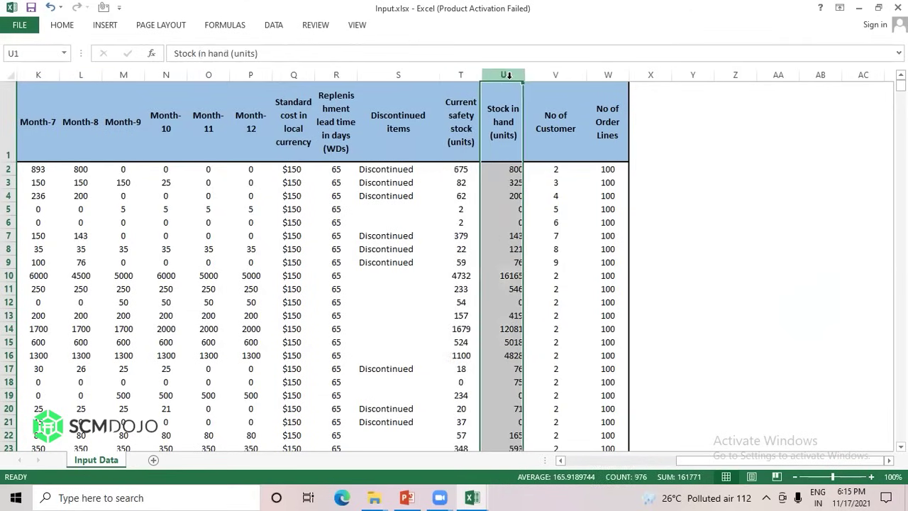
left_click(557, 73)
left_click_drag(557, 71, 626, 86)
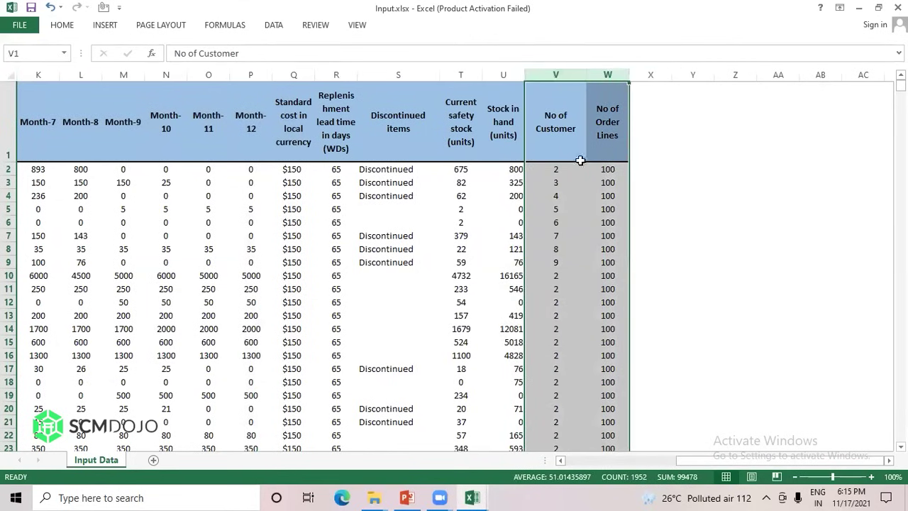
left_click(561, 139)
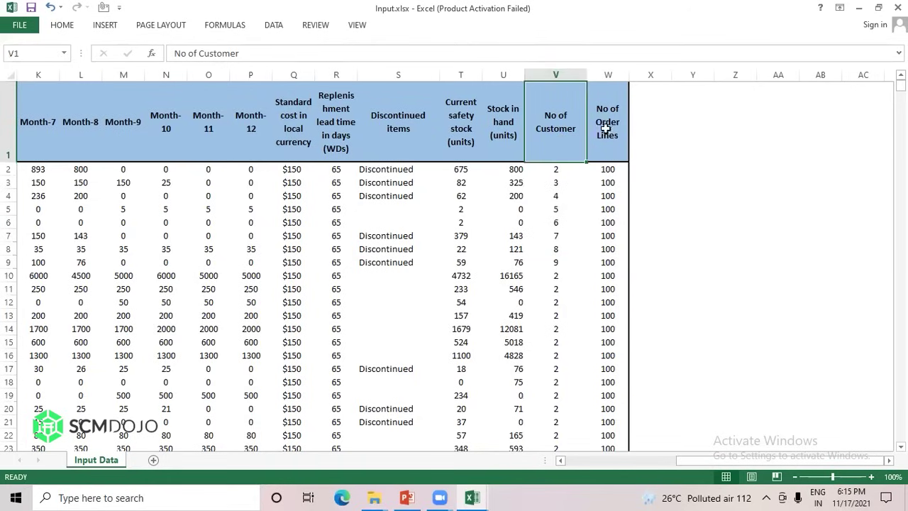
scroll(530, 255, "left", 5)
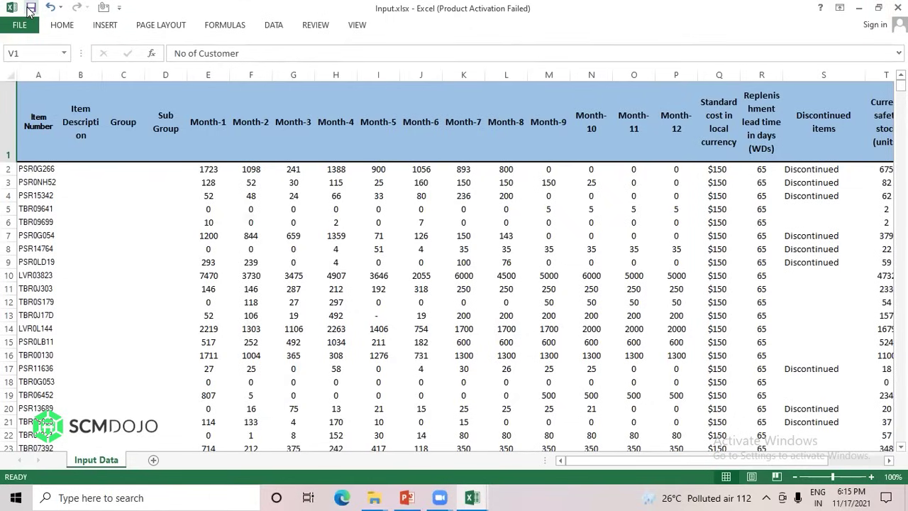
Close Input.xlsx and import it into the model through Upload Input
left_click(893, 9)
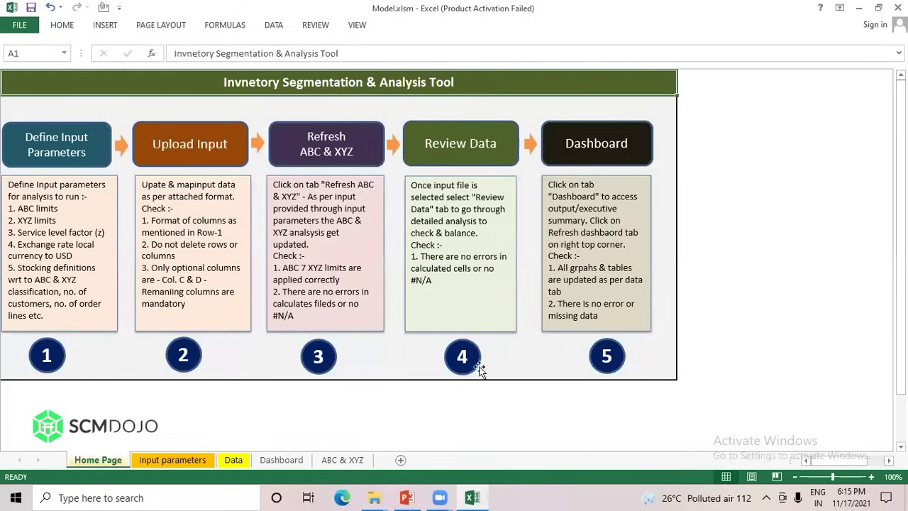
left_click(203, 164)
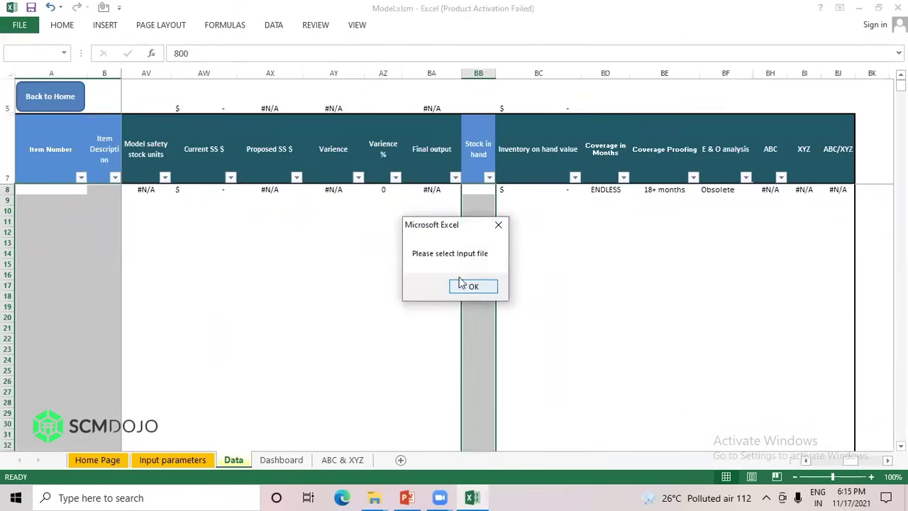
left_click(459, 283)
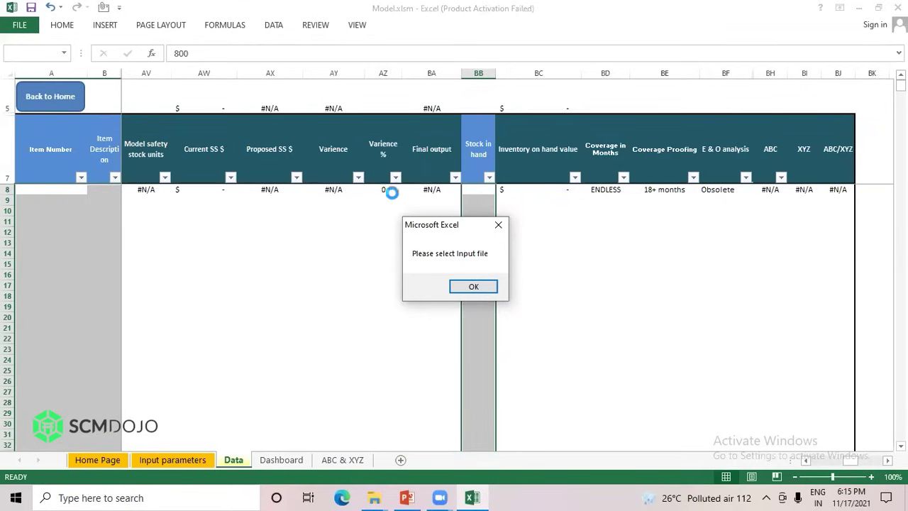
left_click(470, 287)
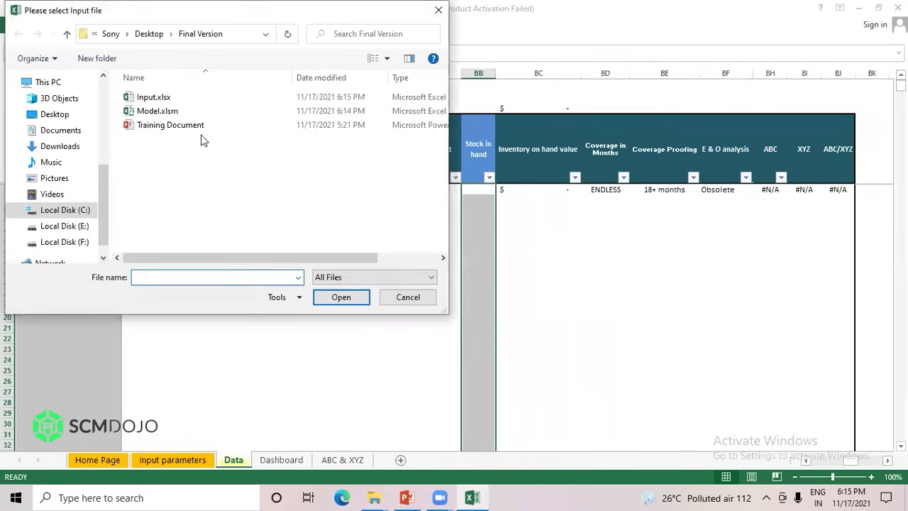
left_click(154, 100)
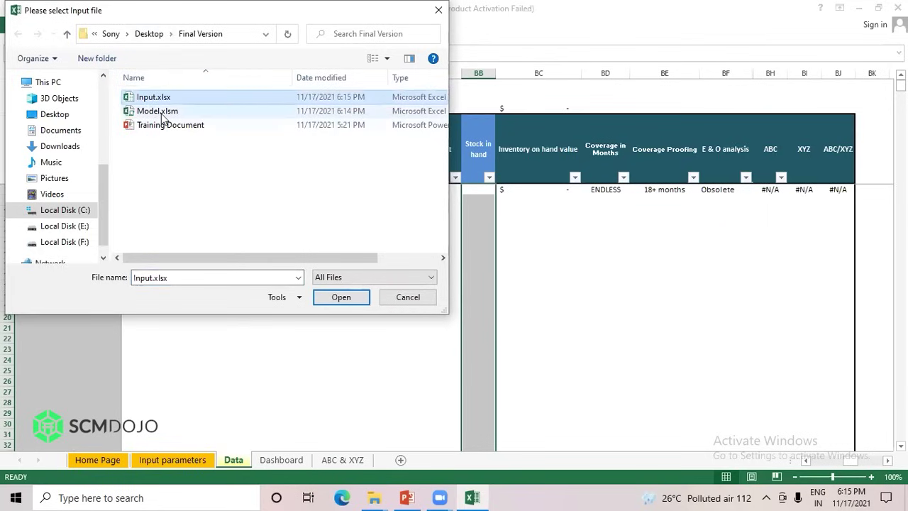
left_click(341, 298)
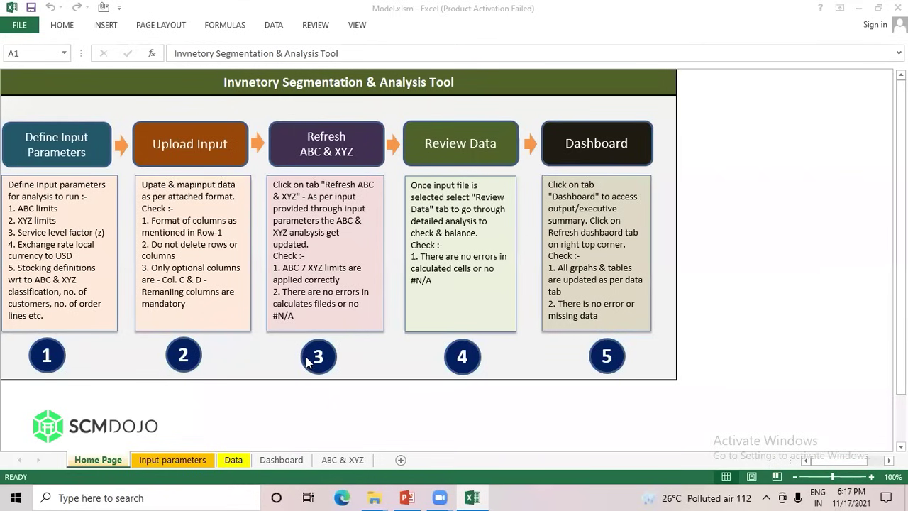
Run Refresh ABC & XYZ, then scroll across the calculated Data sheet
left_click(328, 161)
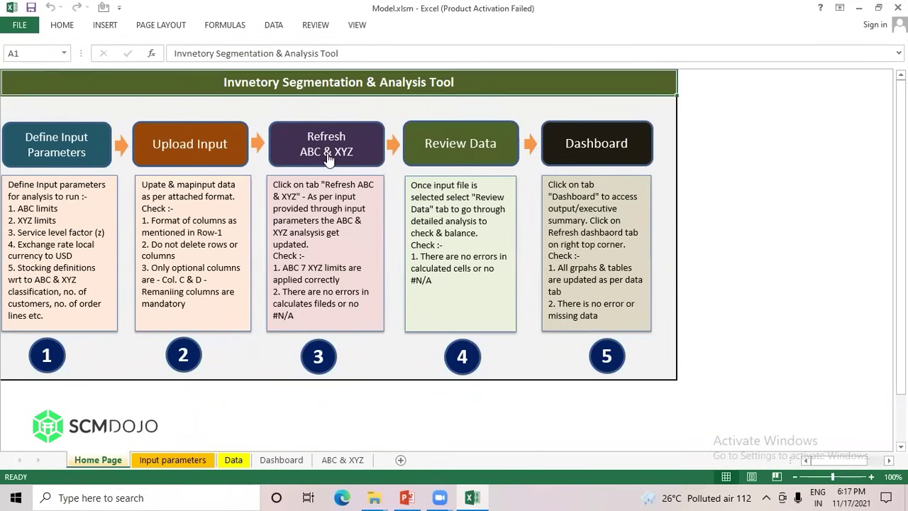
left_click(328, 160)
left_click(460, 146)
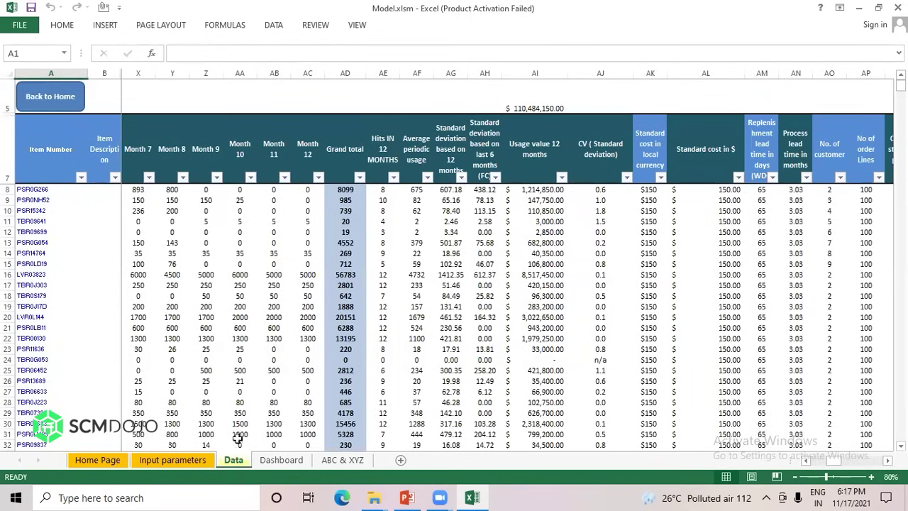
scroll(276, 206, "left", 6)
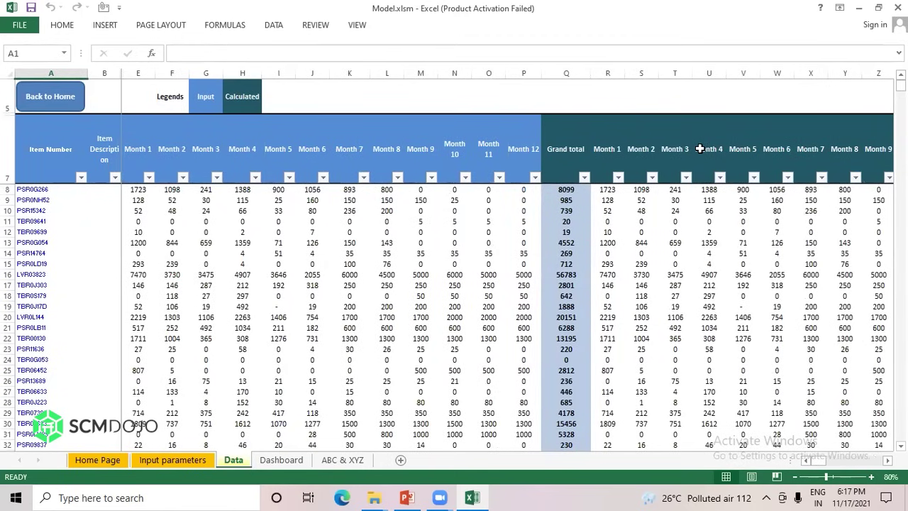
scroll(699, 148, "right", 8)
scroll(699, 148, "right", 2)
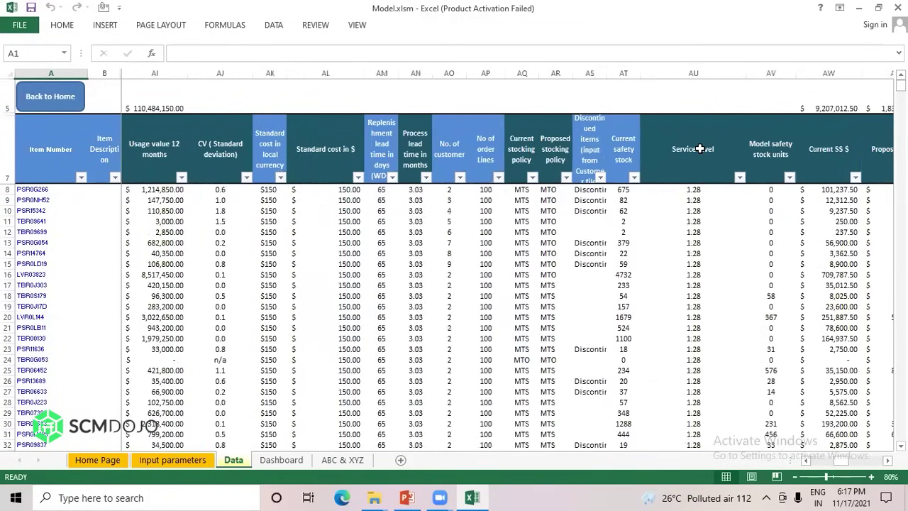
scroll(618, 251, "right", 1)
scroll(618, 251, "right", 3)
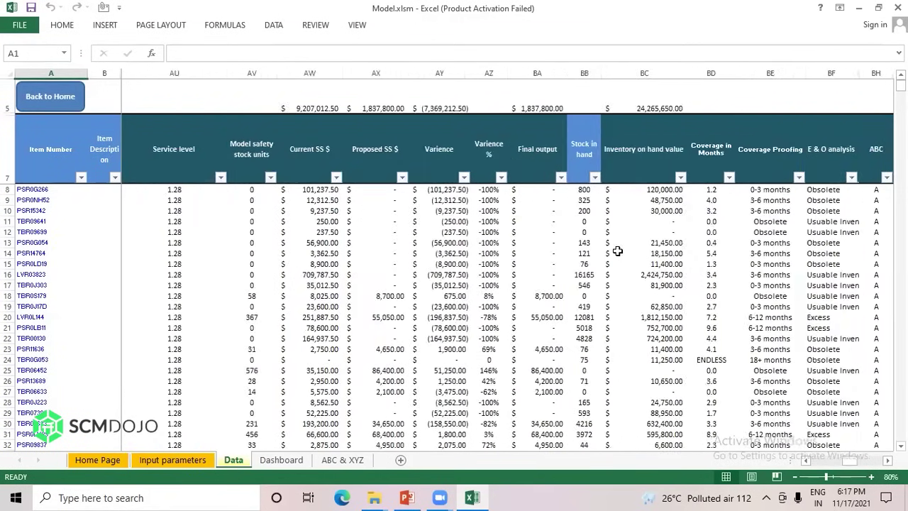
scroll(618, 251, "right", 3)
scroll(618, 251, "left", 15)
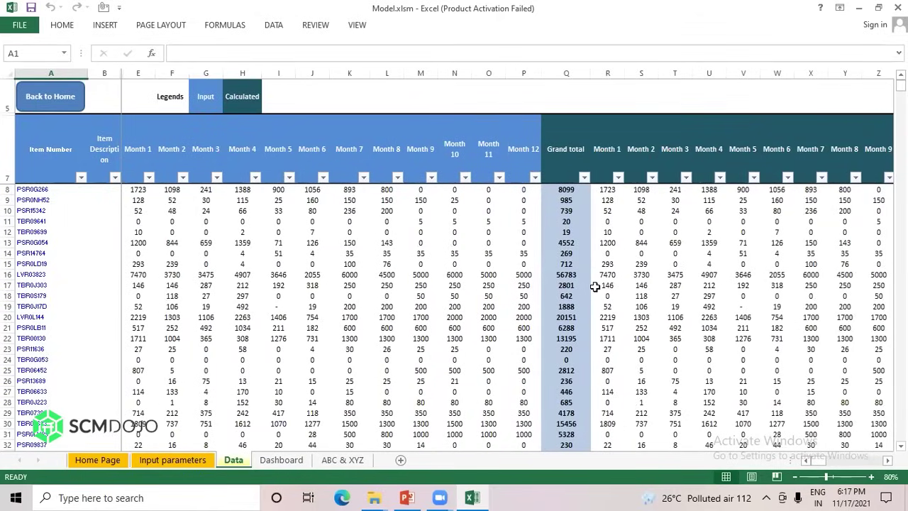
scroll(595, 286, "right", 4)
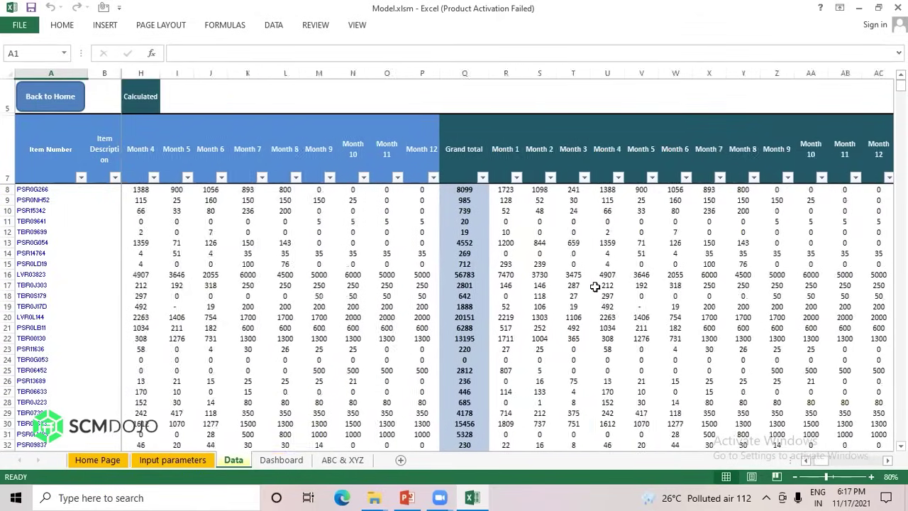
scroll(594, 286, "right", 5)
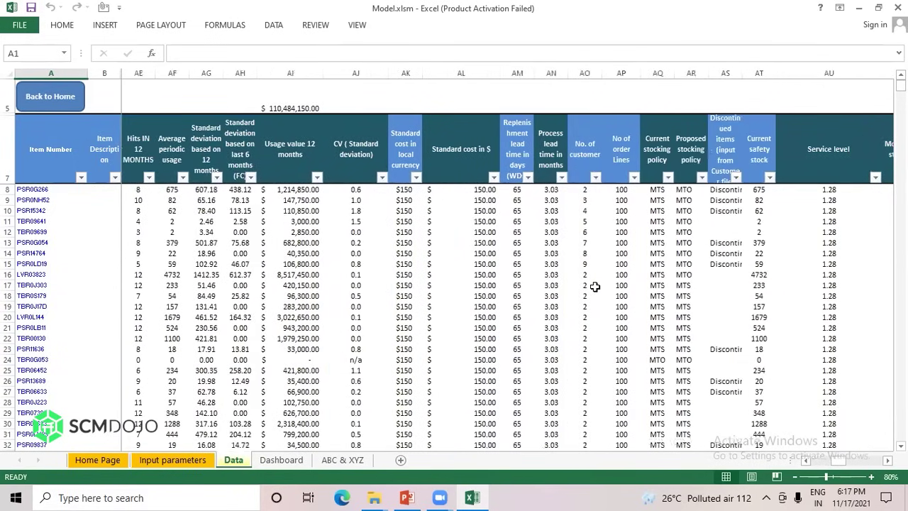
scroll(595, 286, "right", 5)
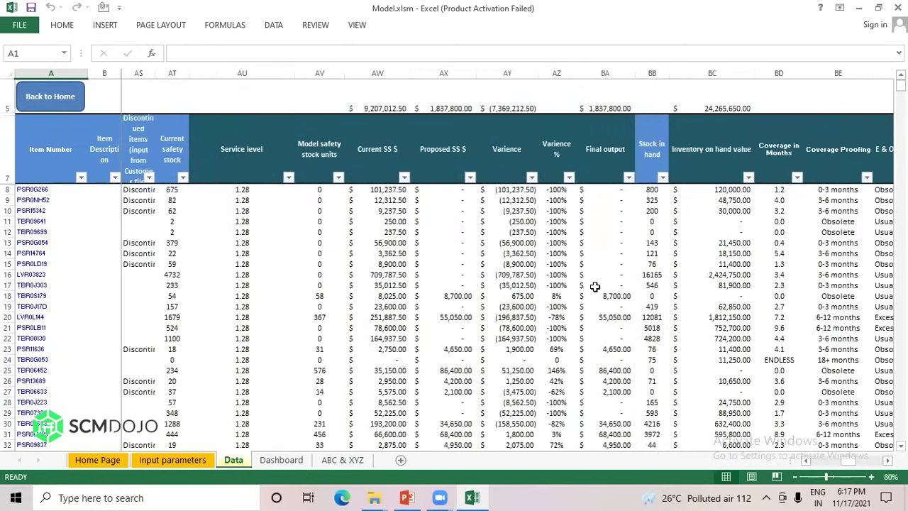
Check an item's variance formula and the last rows, then return to the Home Page
left_click(527, 284)
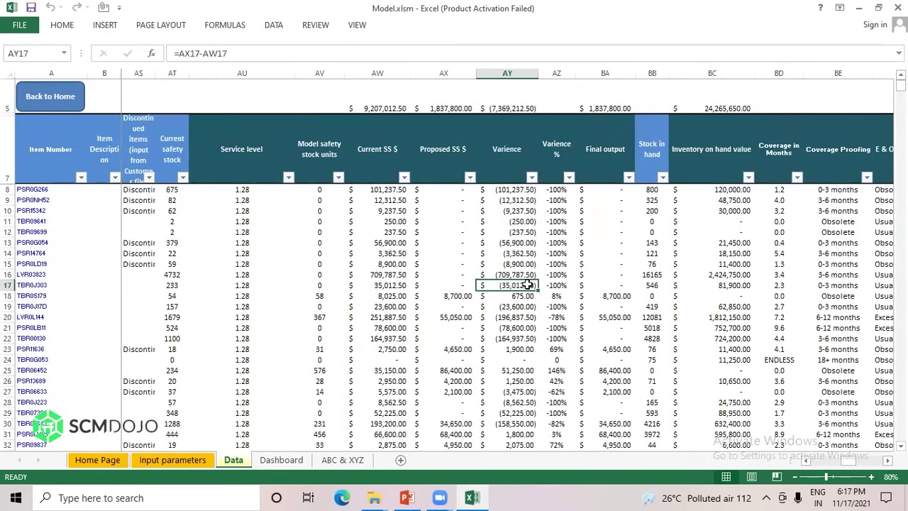
key("ctrl+Down")
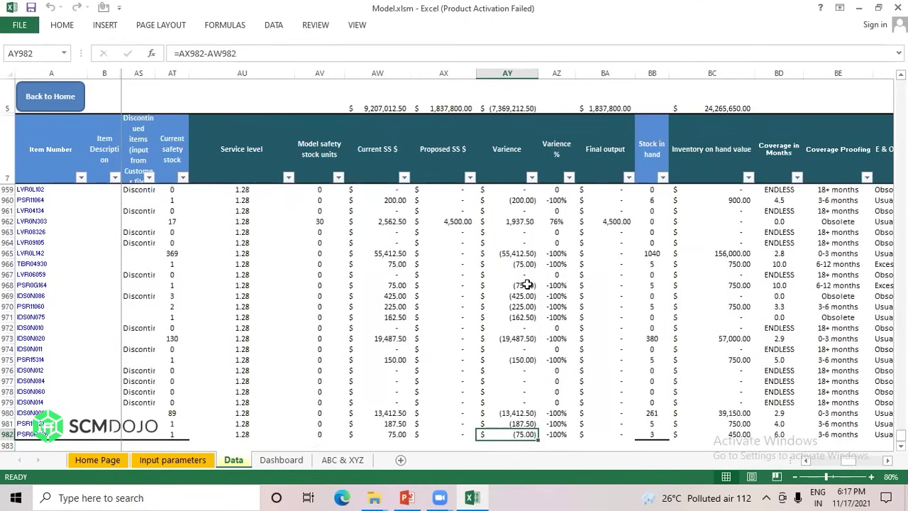
key("Left")
key("Left")
key("Left")
key("Left")
key("Left")
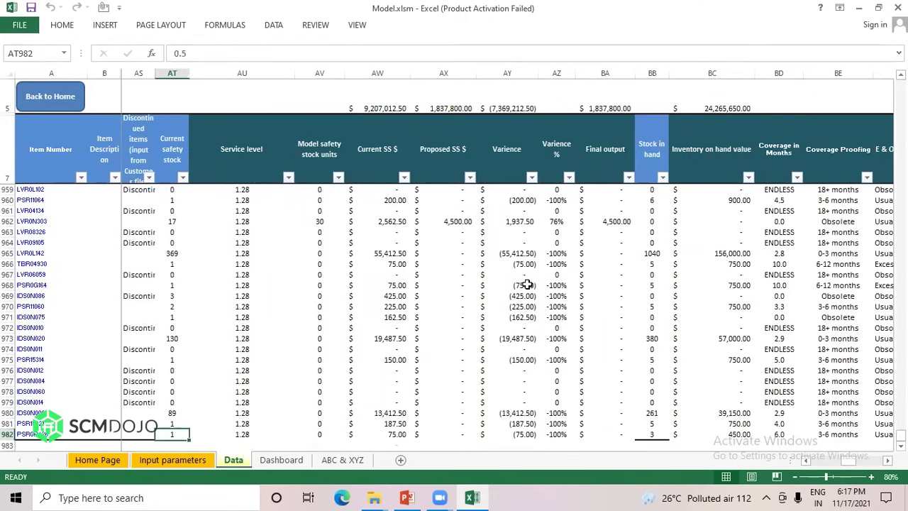
key("ctrl+Up")
key("Left")
key("Left")
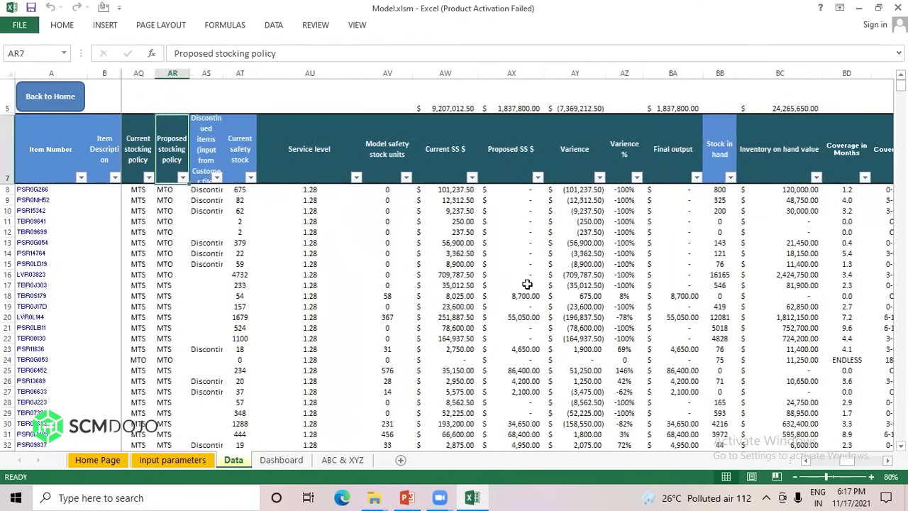
key("Down")
scroll(527, 285, "left", 5)
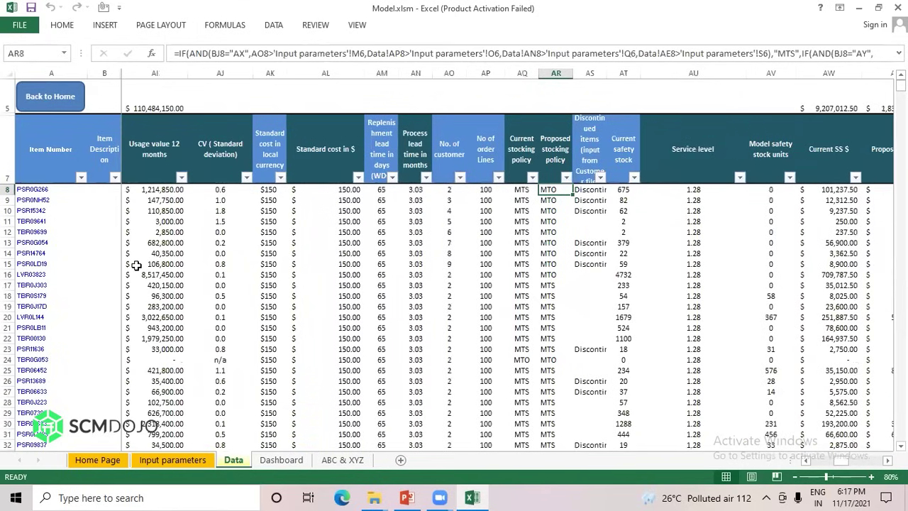
left_click(51, 98)
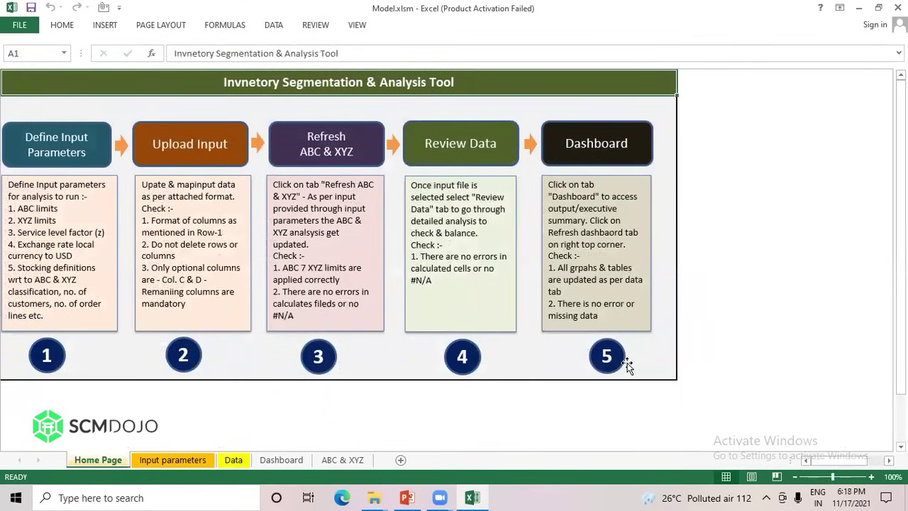
Refresh the Dashboard to show $110.5M COGS, $24.3M inventory, 5 turns and 79 DOH
left_click(629, 161)
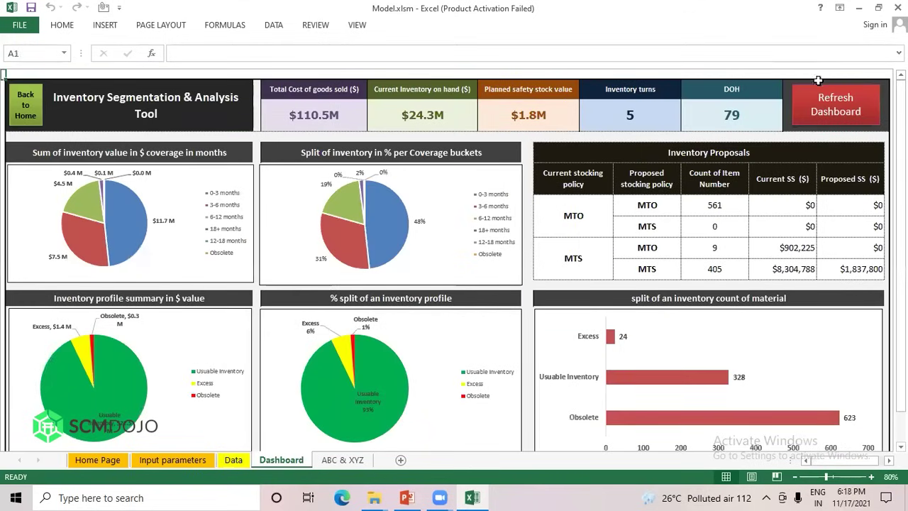
left_click(858, 107)
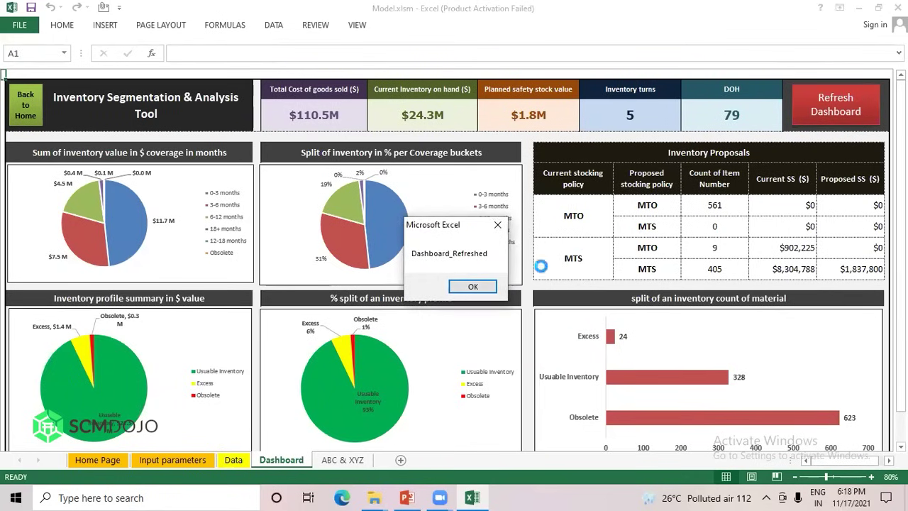
left_click(466, 288)
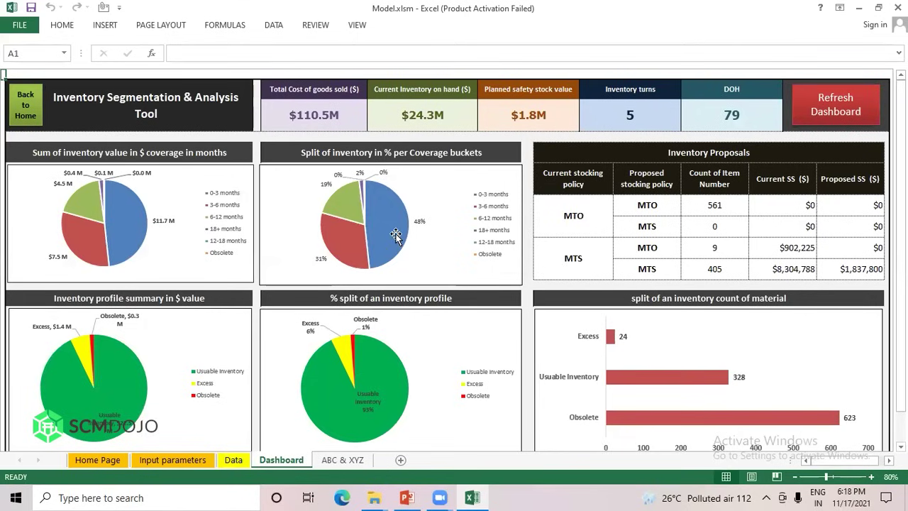
Save the model, then go Home and into Define Input Parameters
mouse_move(395, 235)
left_click(31, 7)
left_click(35, 114)
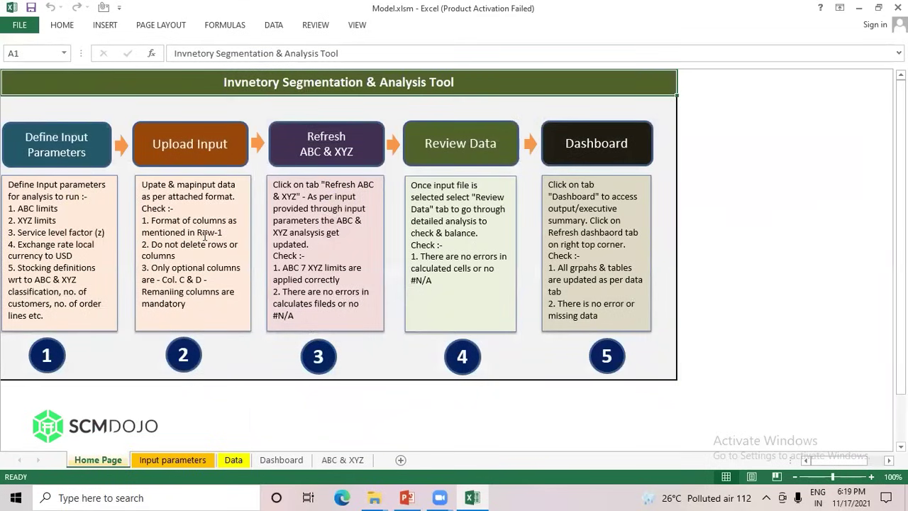
left_click(86, 160)
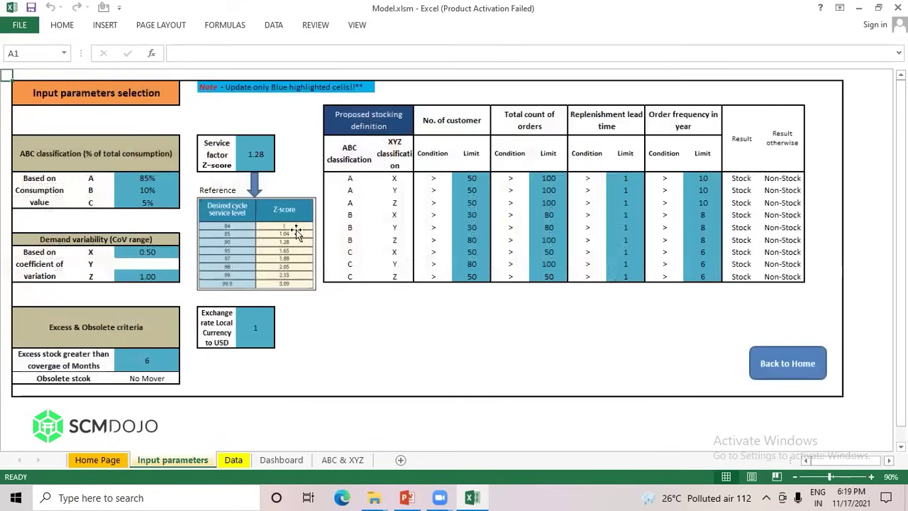